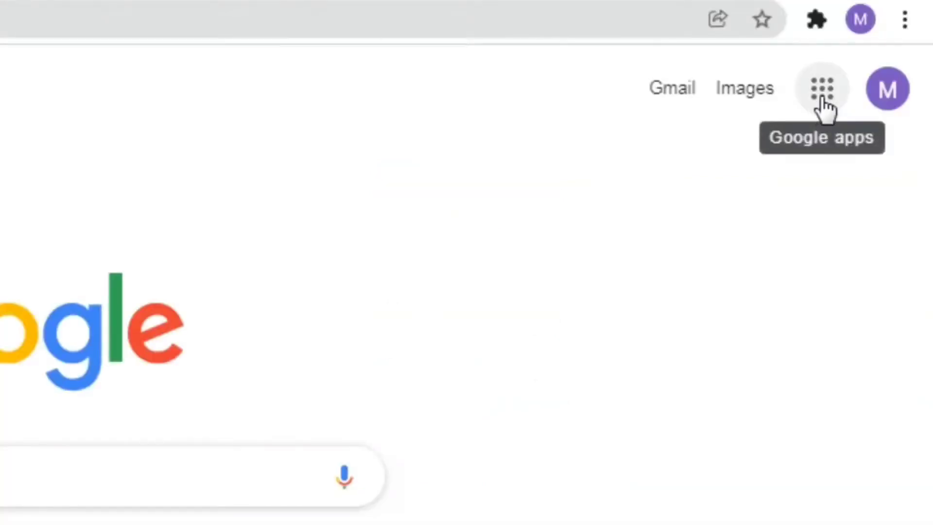
Switch to Google Drive and create a new blank Google Forms form
click(823, 104)
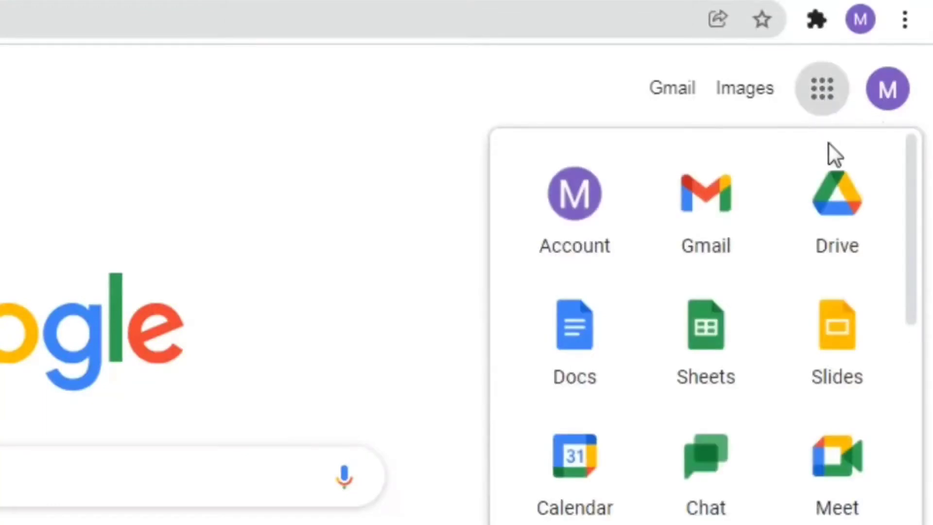
click(838, 210)
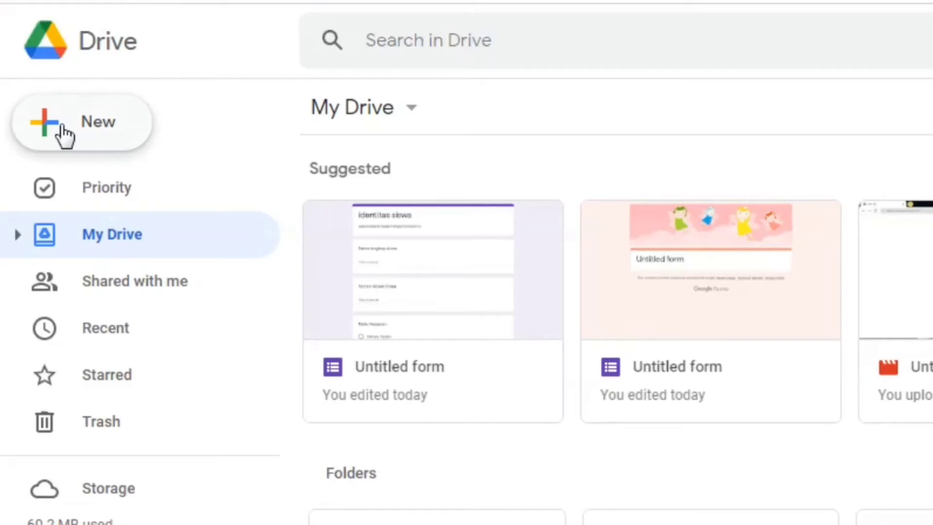
click(96, 127)
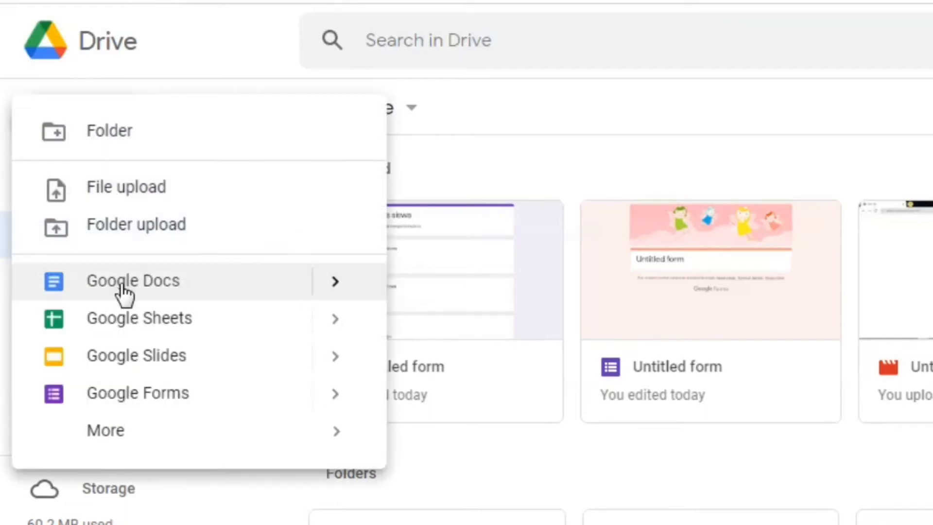
click(178, 395)
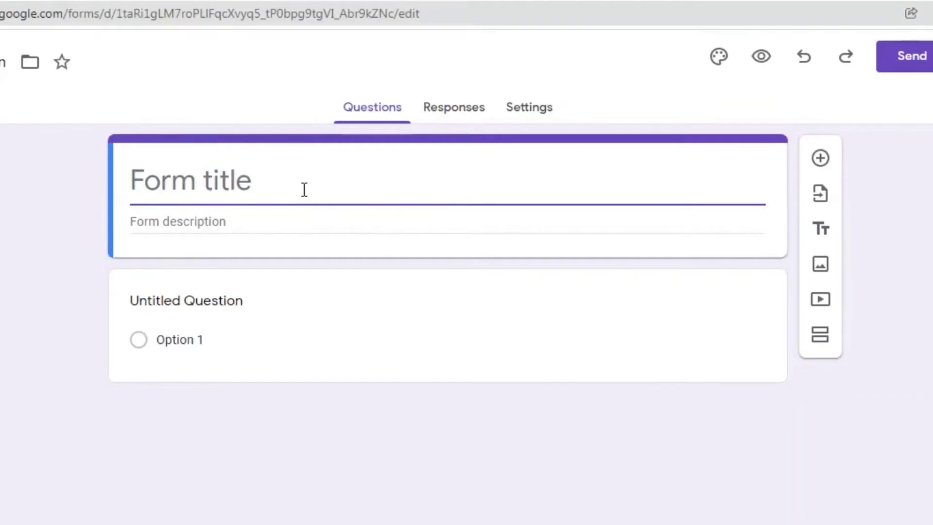
Title the form "Identitas siswa"
text(I)
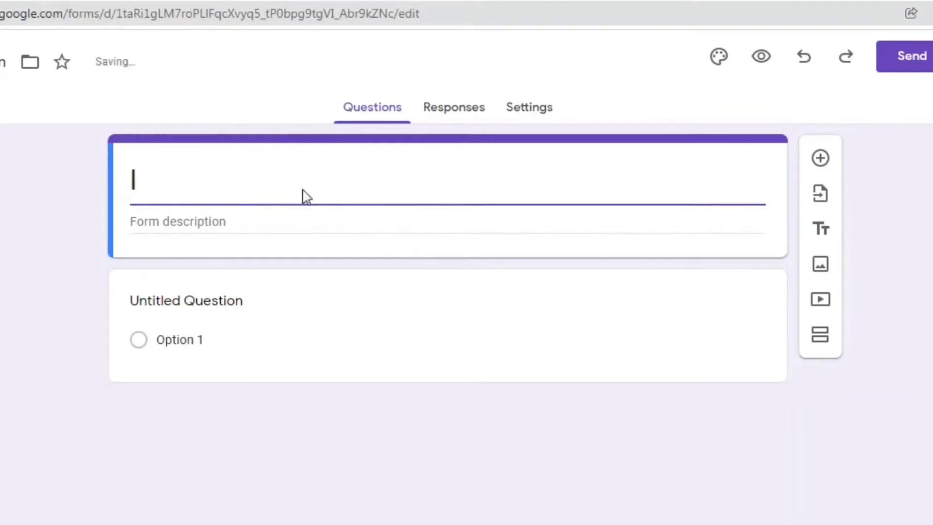
text(denti)
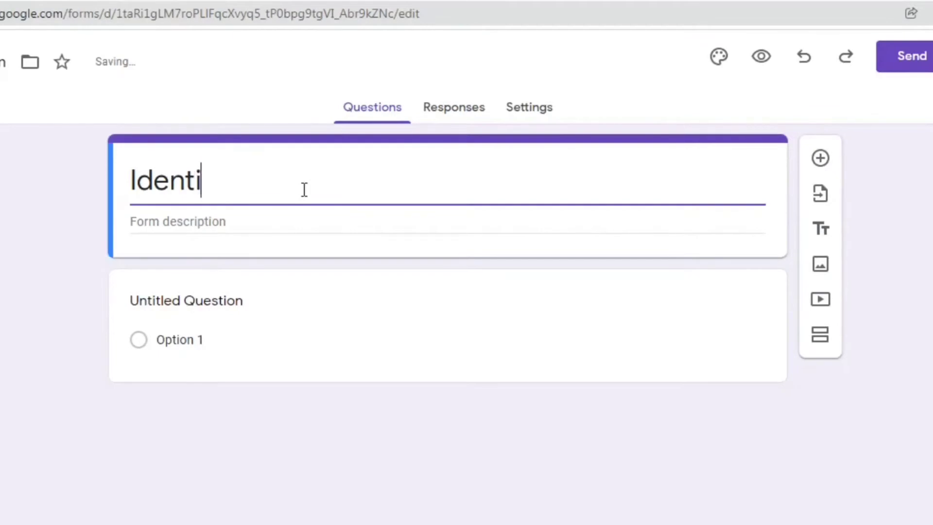
text(tas s)
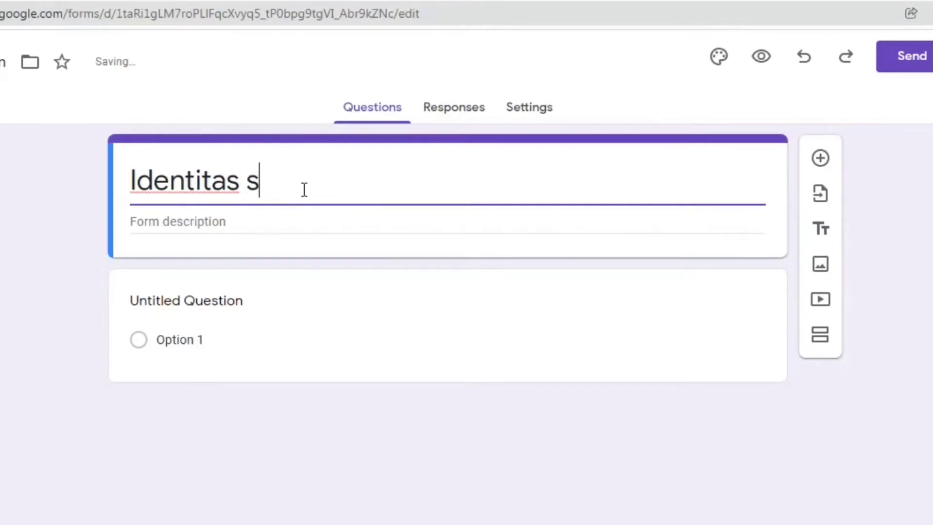
text(iswa)
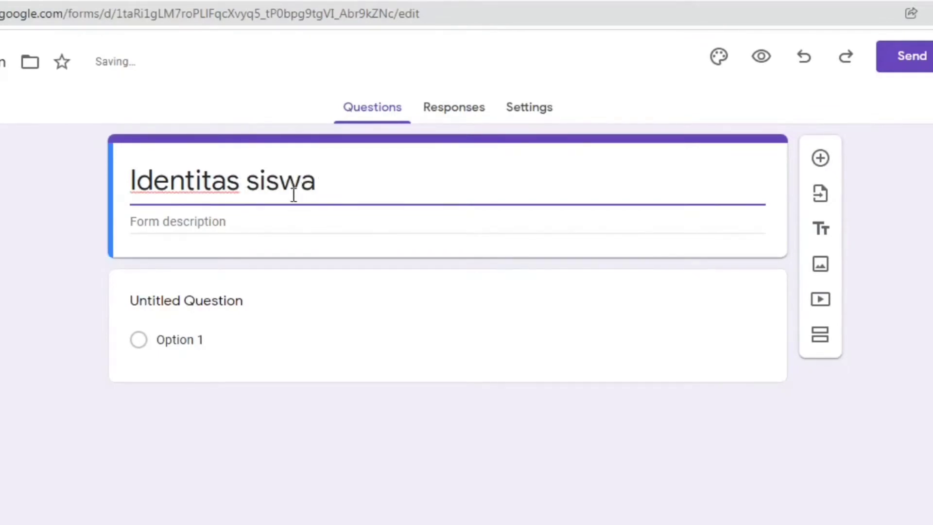
Enter "isikan data dibawah ini dengan lengkap" as the form description
click(278, 224)
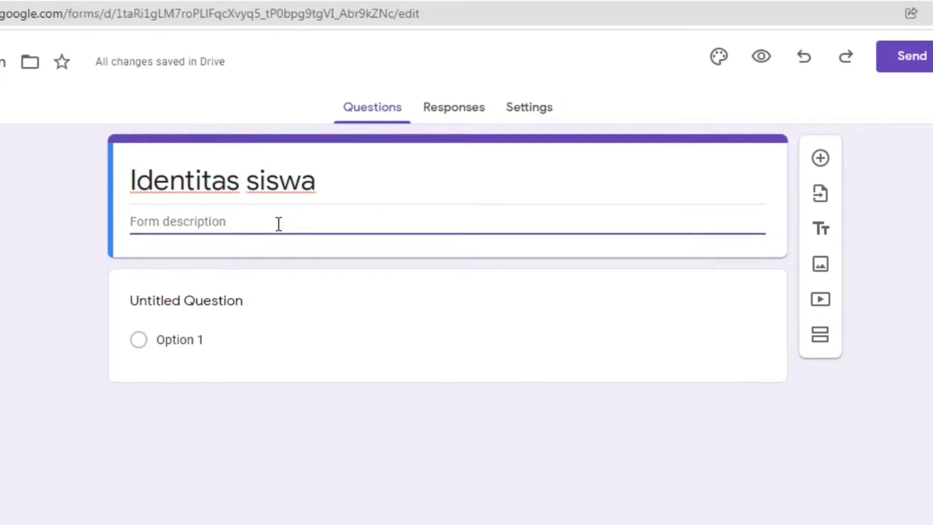
text(isikan data )
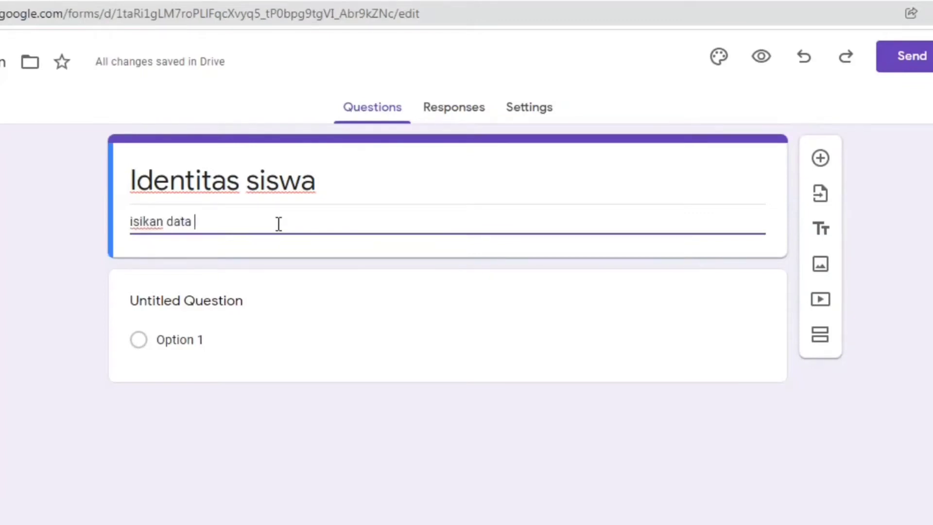
text(di)
text(bawa)
key(BackSpace)
text(wah )
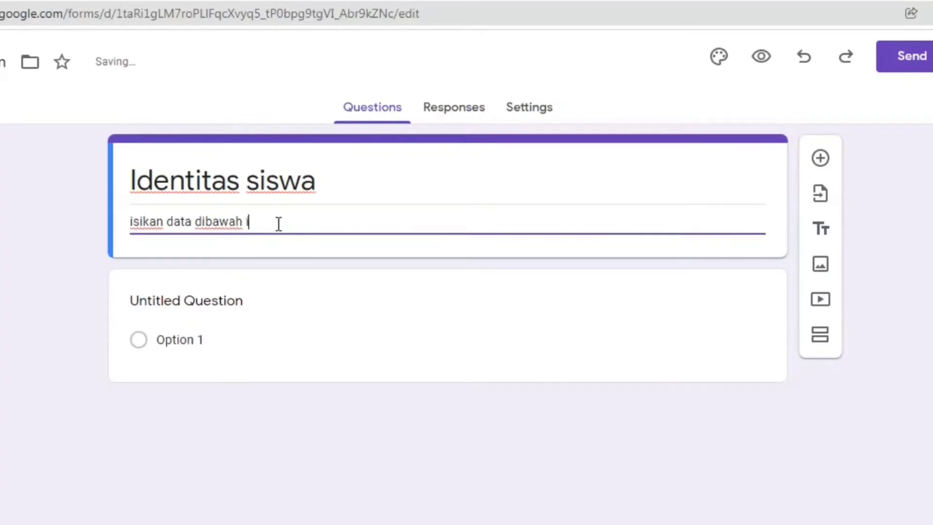
text(ini dengan lengkap)
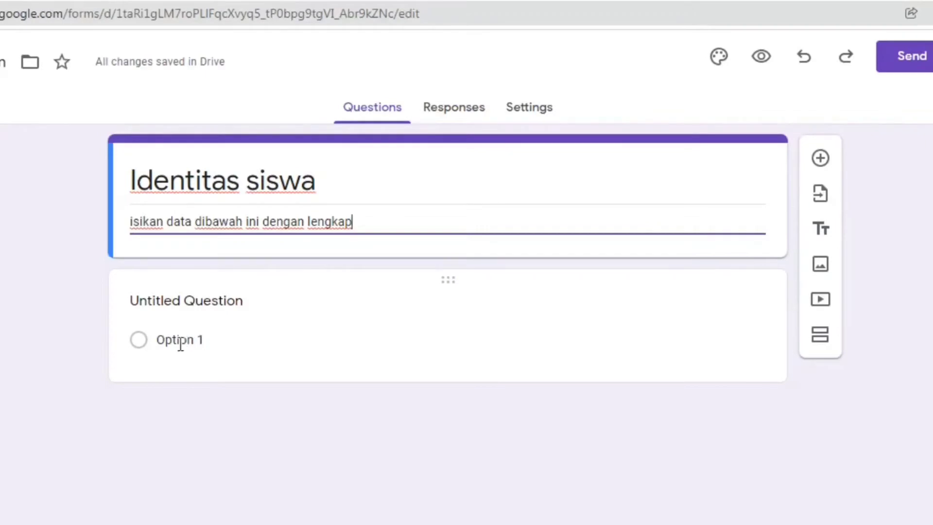
Change the untitled first question to Short answer and title it "Nama lengkap siswa"
click(151, 346)
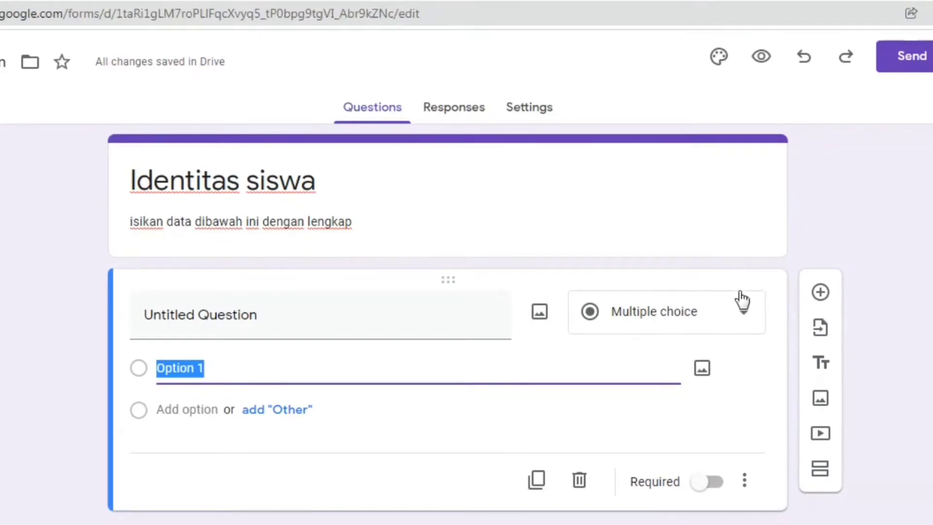
click(744, 313)
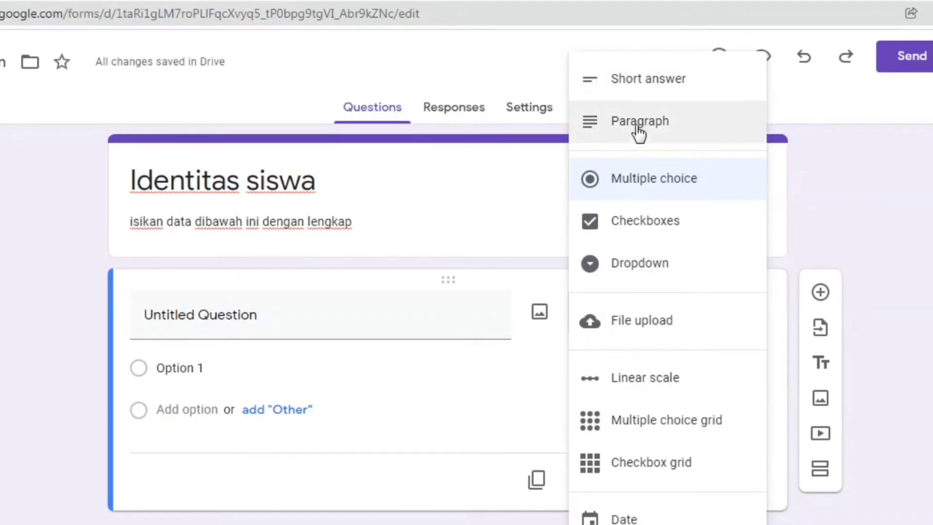
click(621, 93)
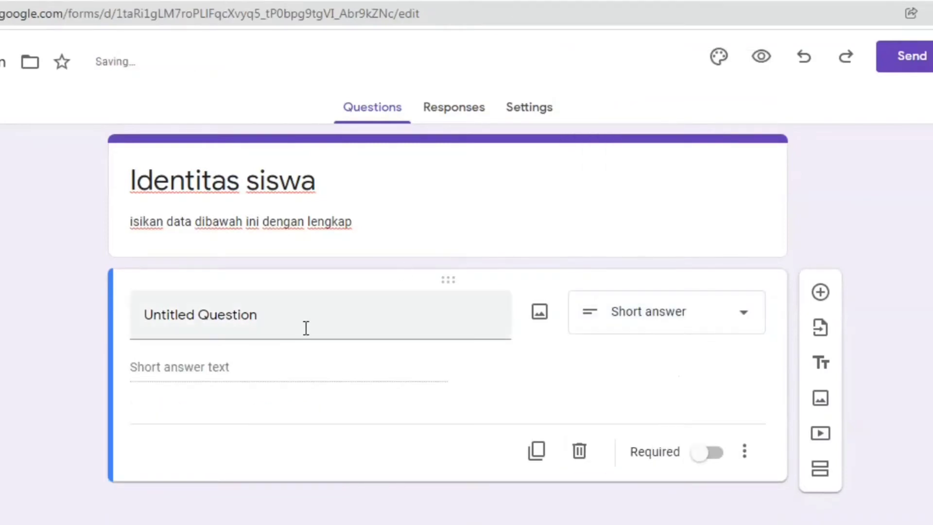
click(263, 314)
key(BackSpace)
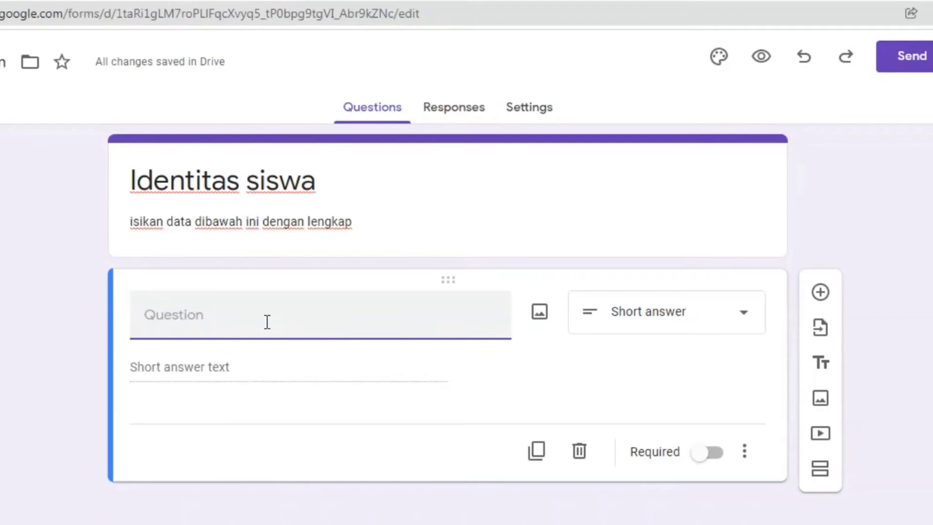
text(Nama)
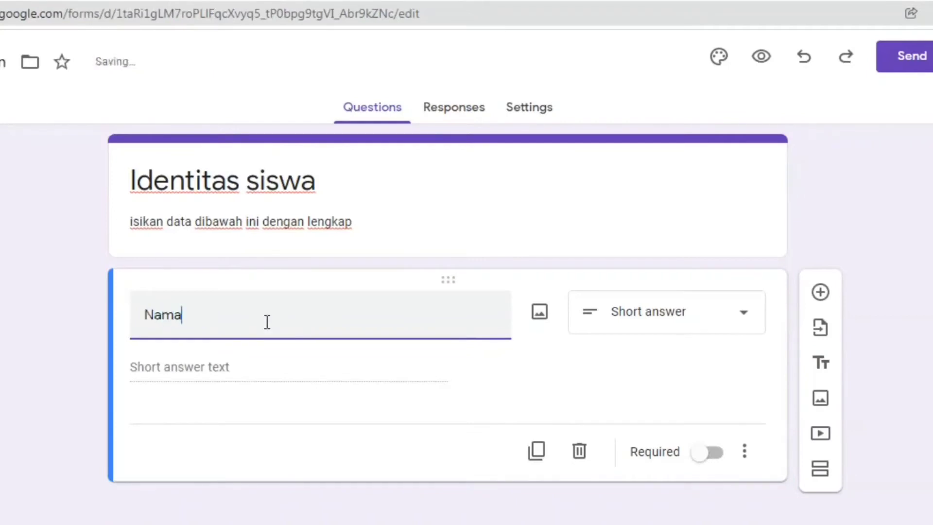
text( lengkap siswa)
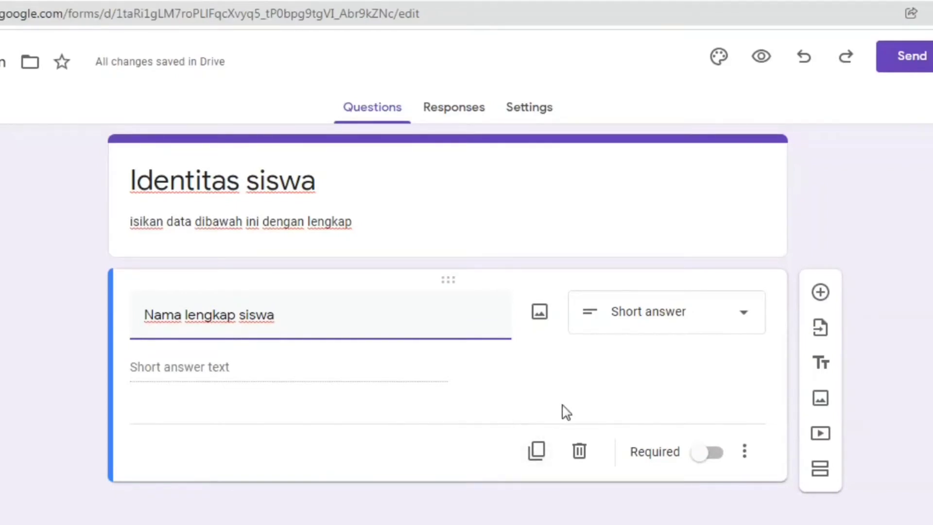
Duplicate the "Nama lengkap siswa" question and clear the question text of the copy
click(537, 455)
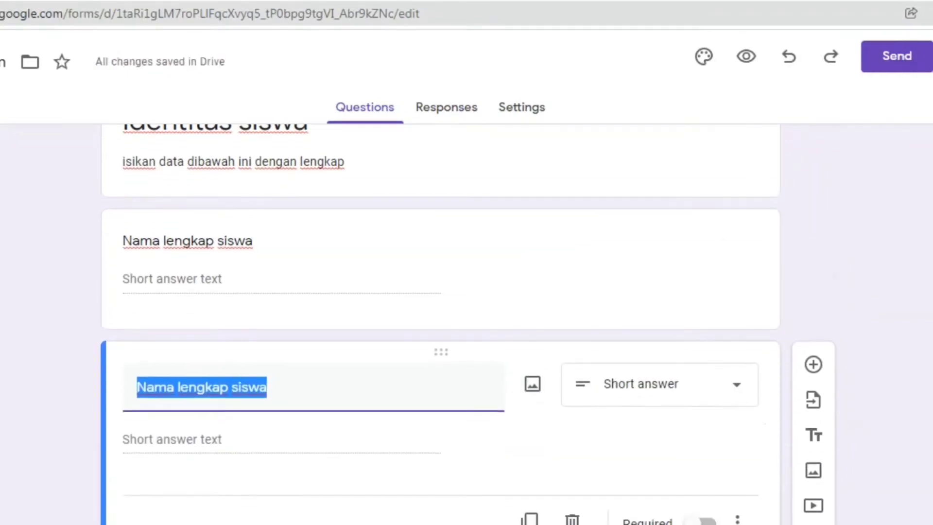
click(402, 403)
key(BackSpace)
key(BackSpace)
key(BackSpace)
key(BackSpace)
key(BackSpace)
key(BackSpace)
key(BackSpace)
key(BackSpace)
key(BackSpace)
key(BackSpace)
key(BackSpace)
key(BackSpace)
key(BackSpace)
key(BackSpace)
key(BackSpace)
key(BackSpace)
key(BackSpace)
key(BackSpace)
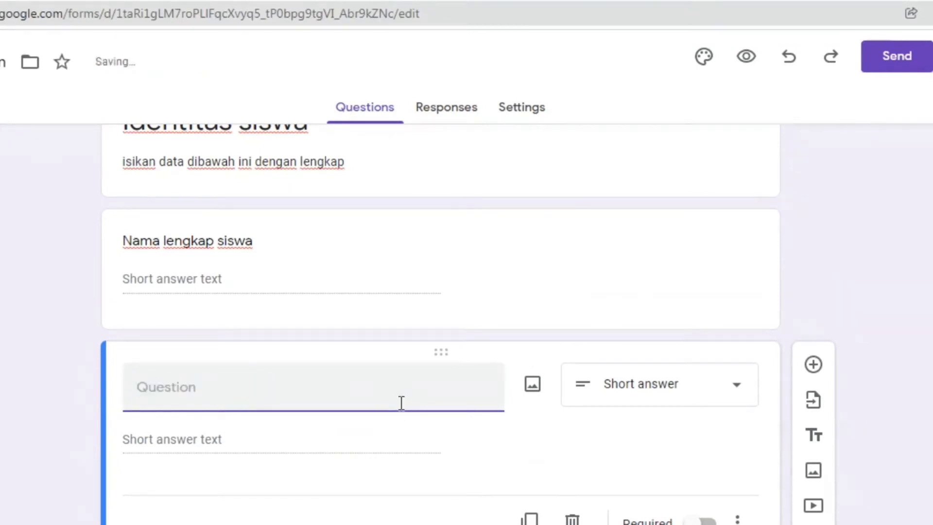
text(Kelas)
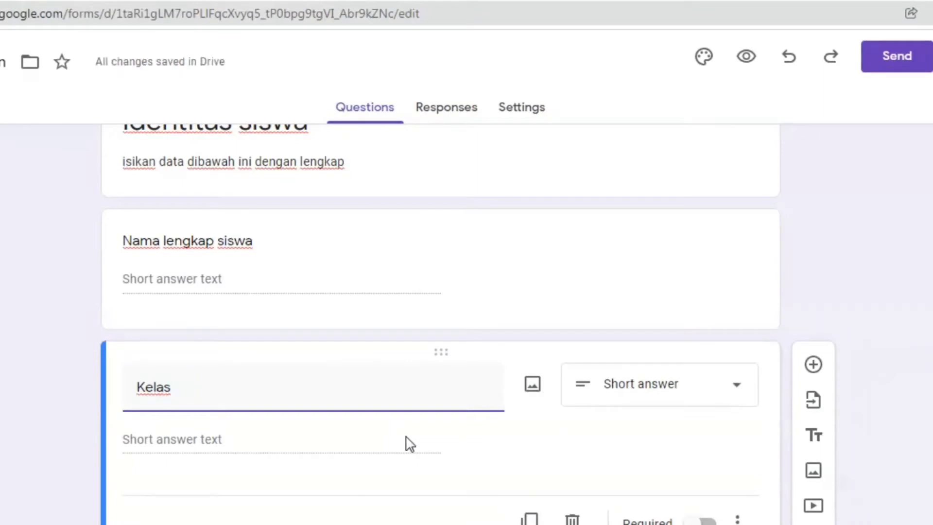
key(BackSpace)
key(BackSpace)
key(BackSpace)
key(BackSpace)
key(BackSpace)
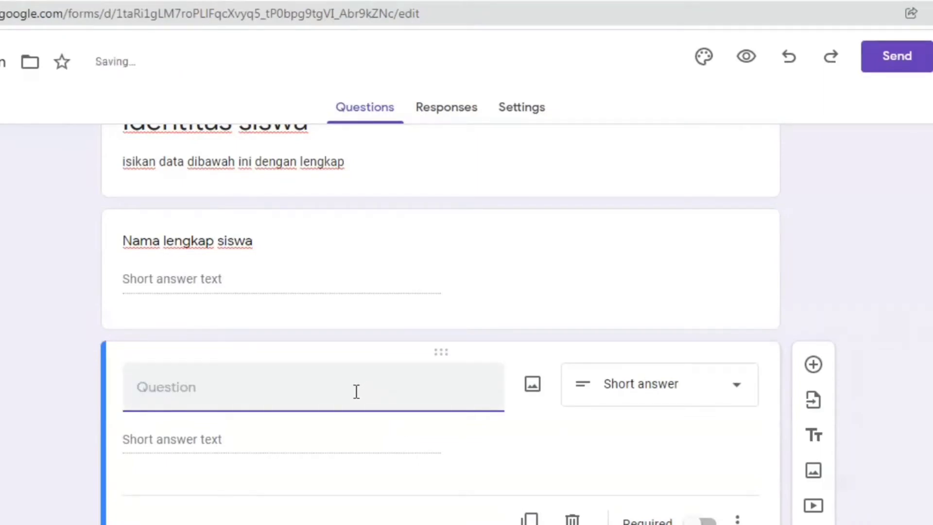
Title the duplicated short-answer question "Nomor urut absen"
text(No)
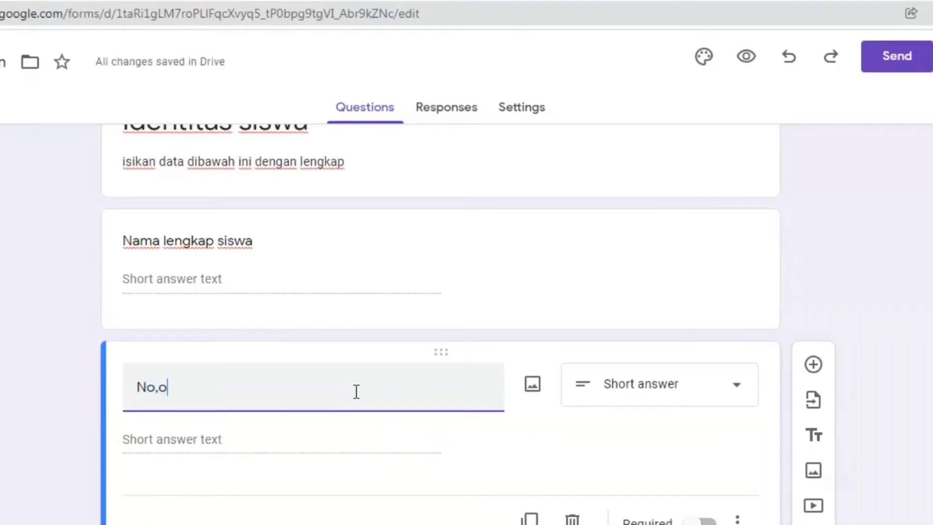
text(mor )
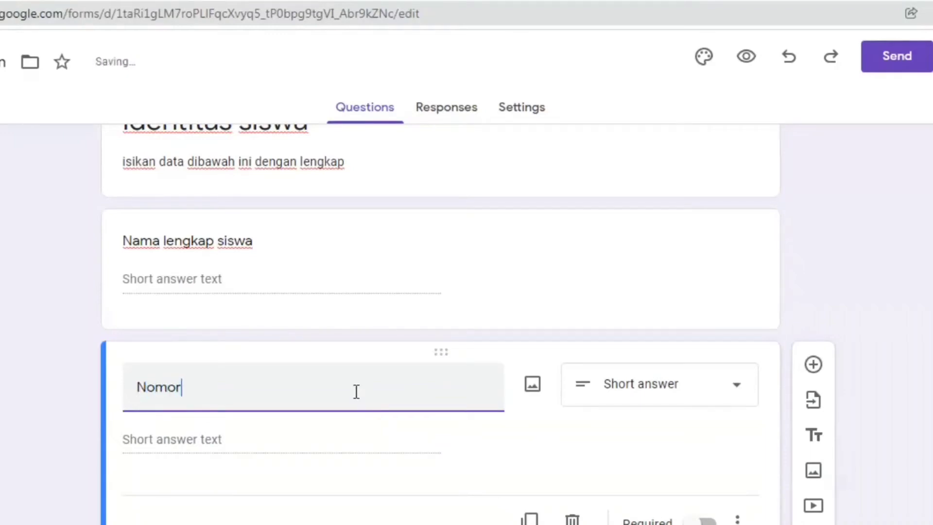
text(urut absen)
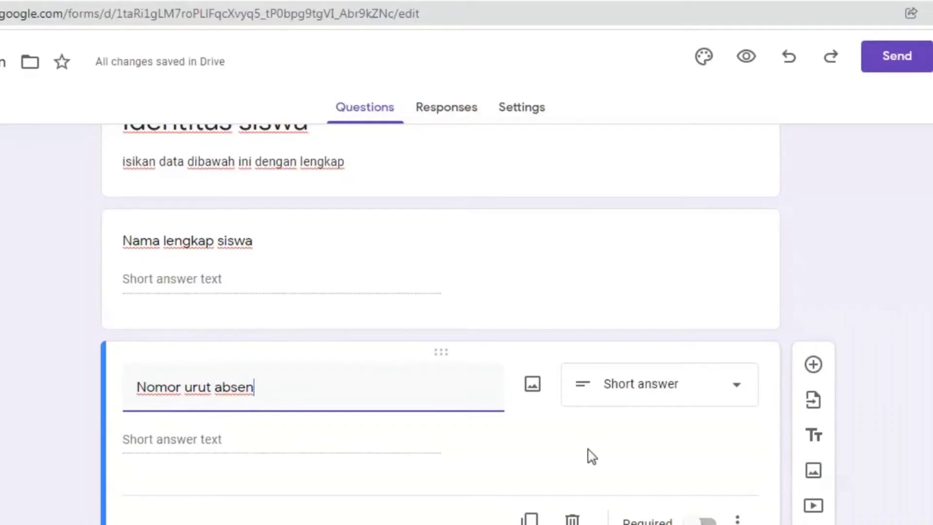
Duplicate the "Nomor urut absen" question, change the copy to Multiple choice and retitle it "Kelas"
click(533, 520)
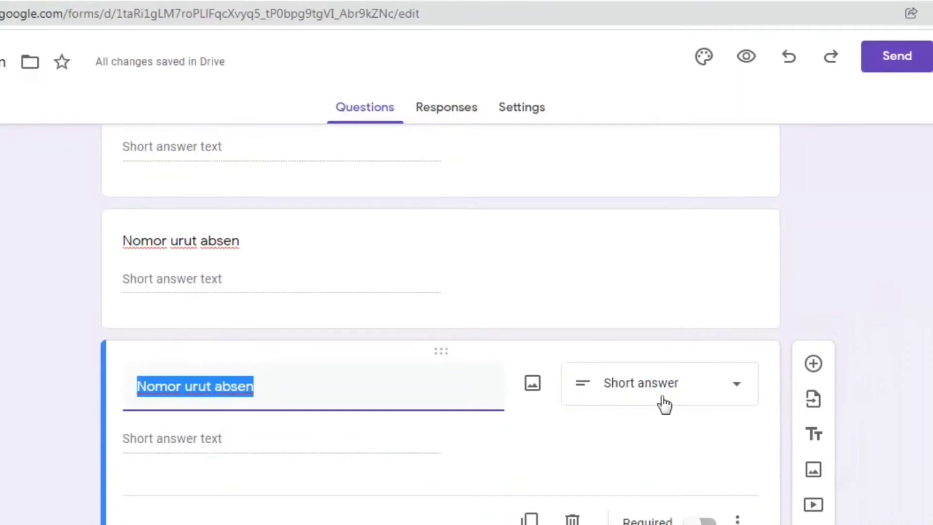
click(738, 389)
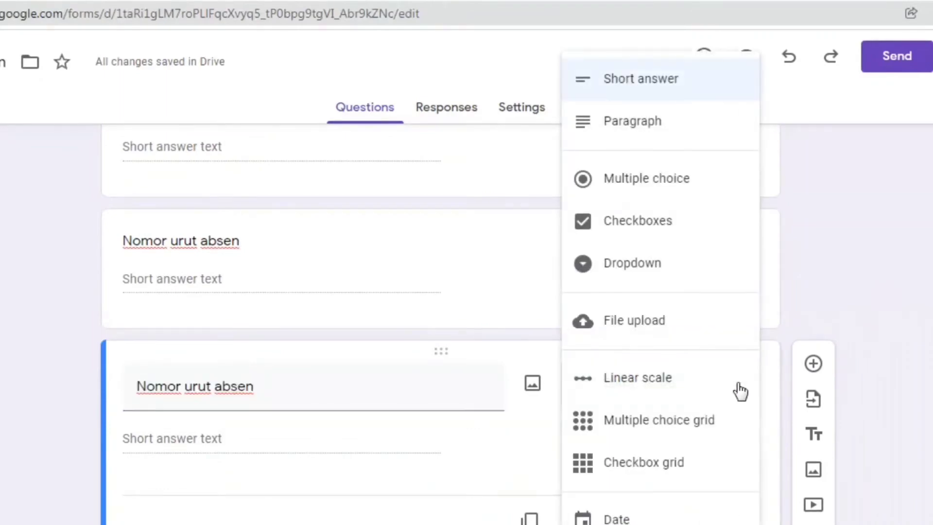
click(651, 184)
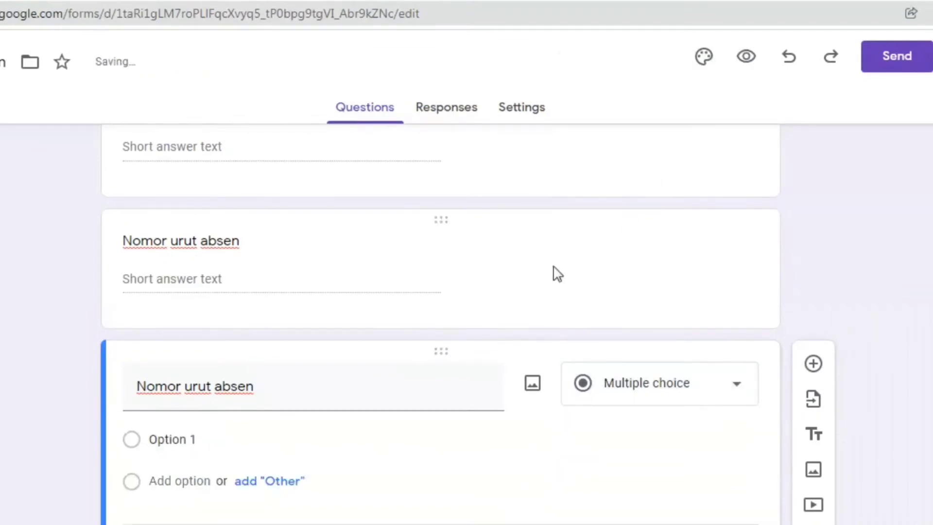
click(322, 394)
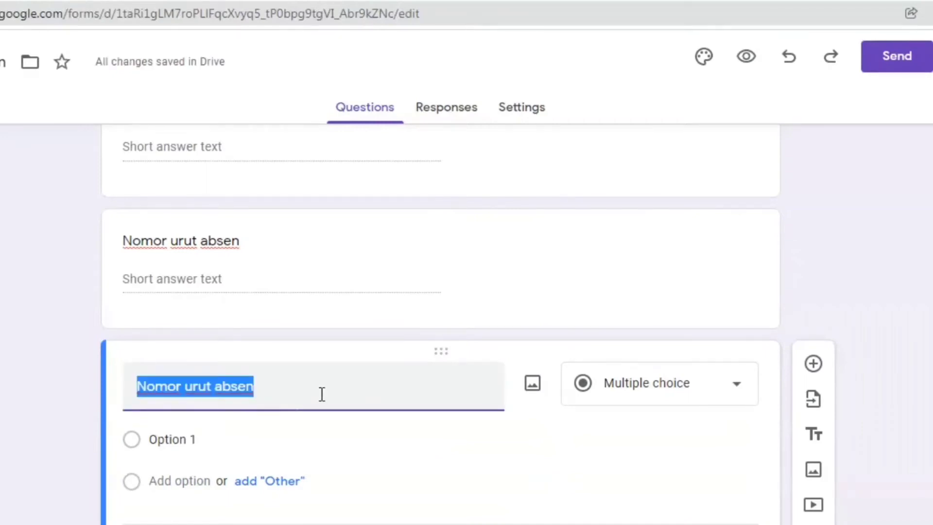
key(BackSpace)
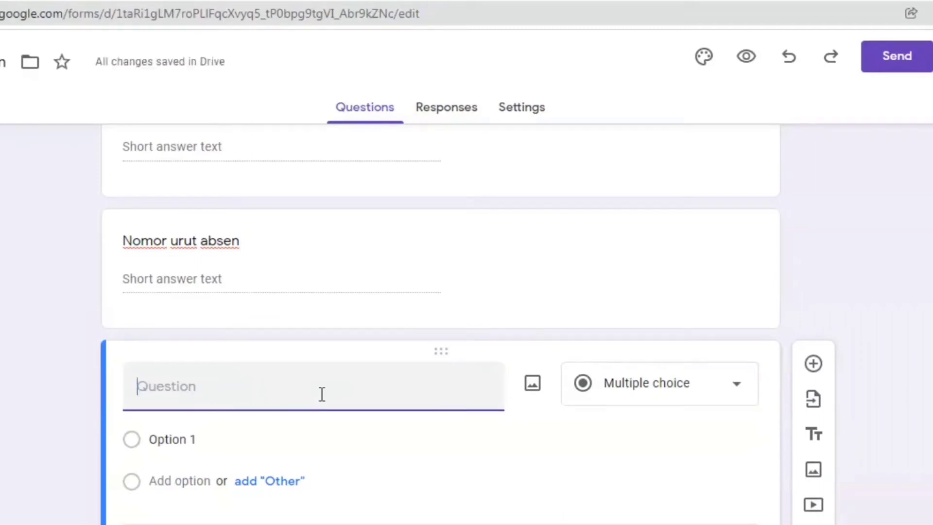
text(Kelas)
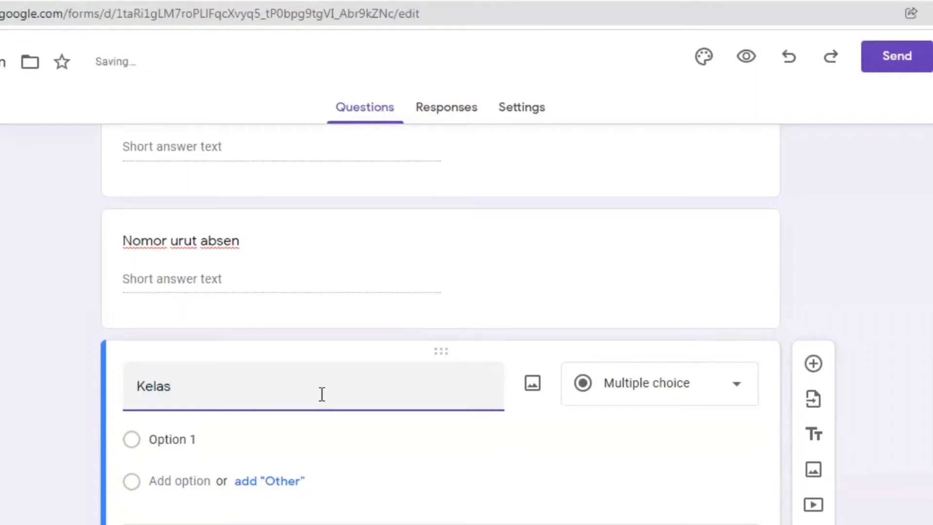
Give the "Kelas" question the answer options 1, 2, 3 and 4
click(208, 442)
key(BackSpace)
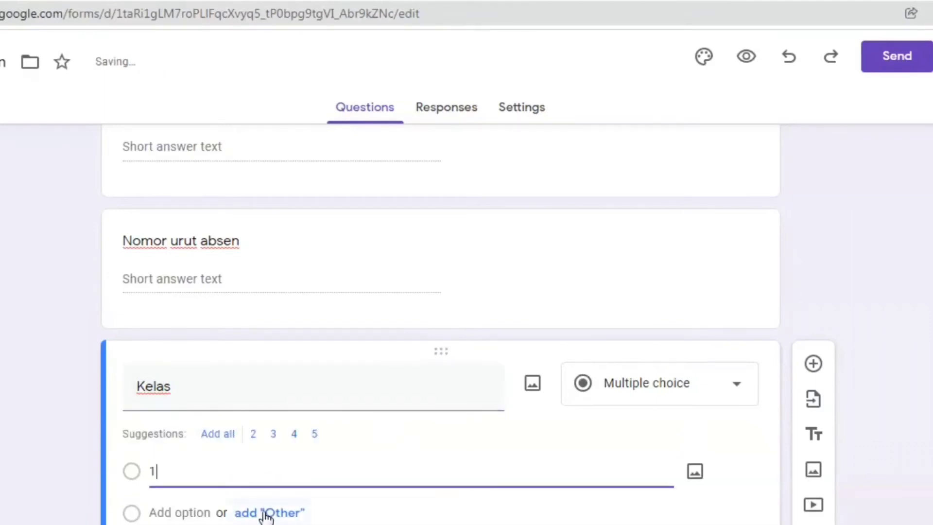
key(Return)
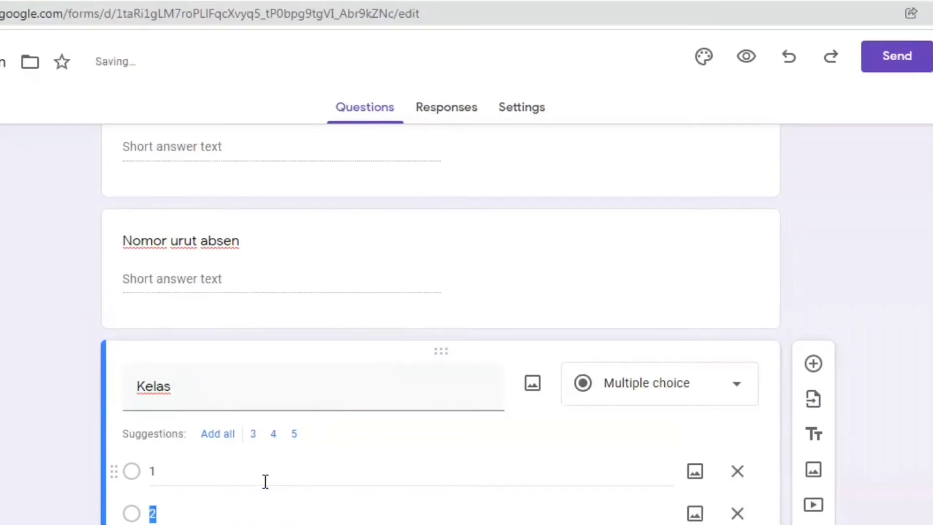
key(Return)
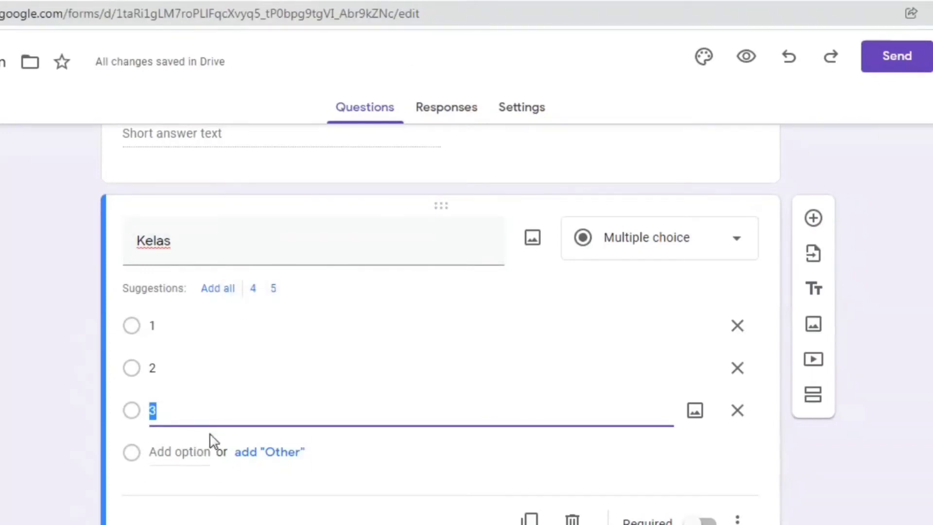
key(Return)
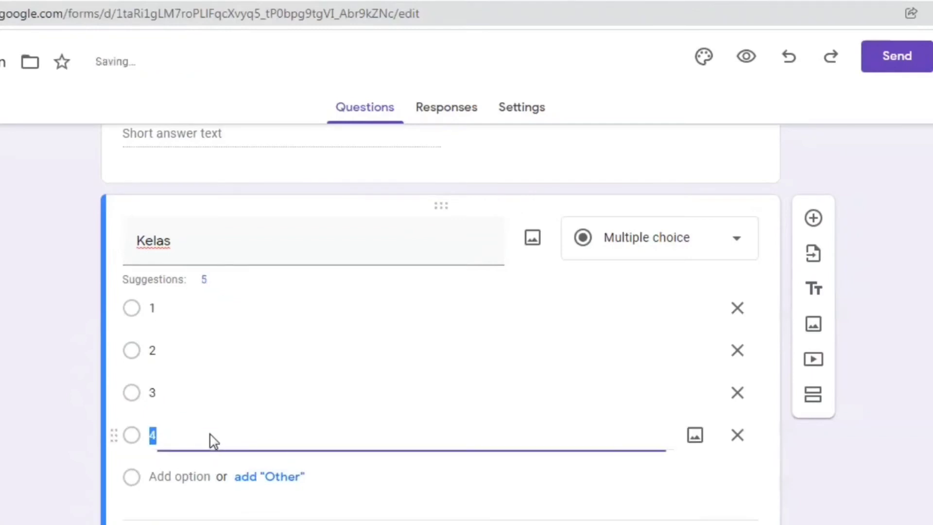
Add the answer options 5 and 6 to the "Kelas" question
key(Return)
key(Return)
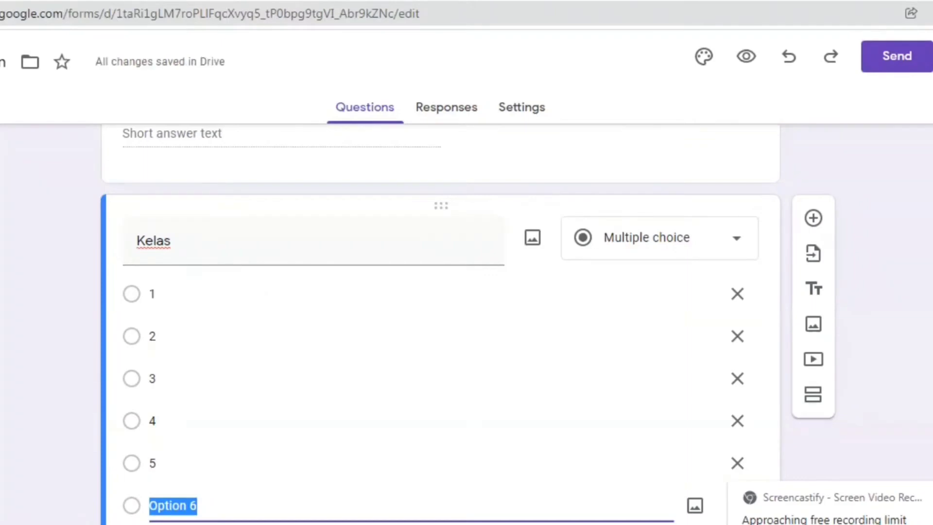
key(Return)
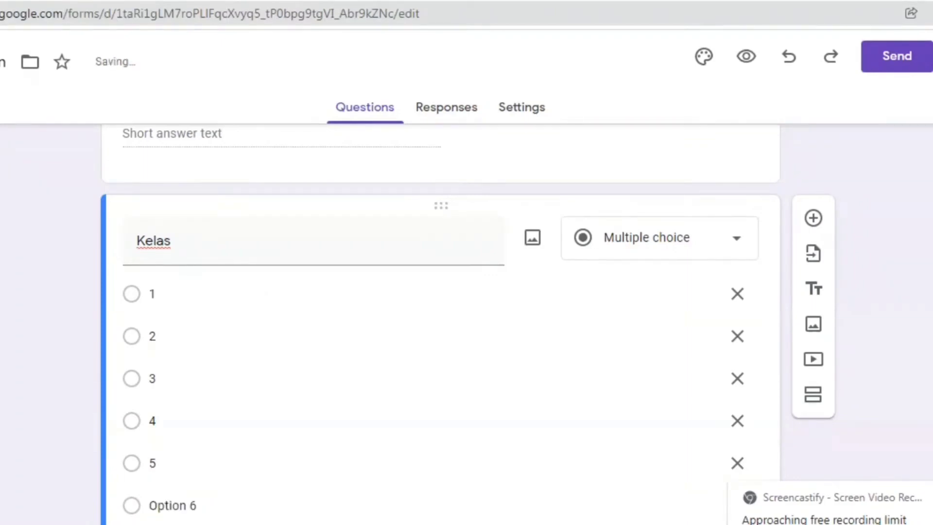
key(BackSpace)
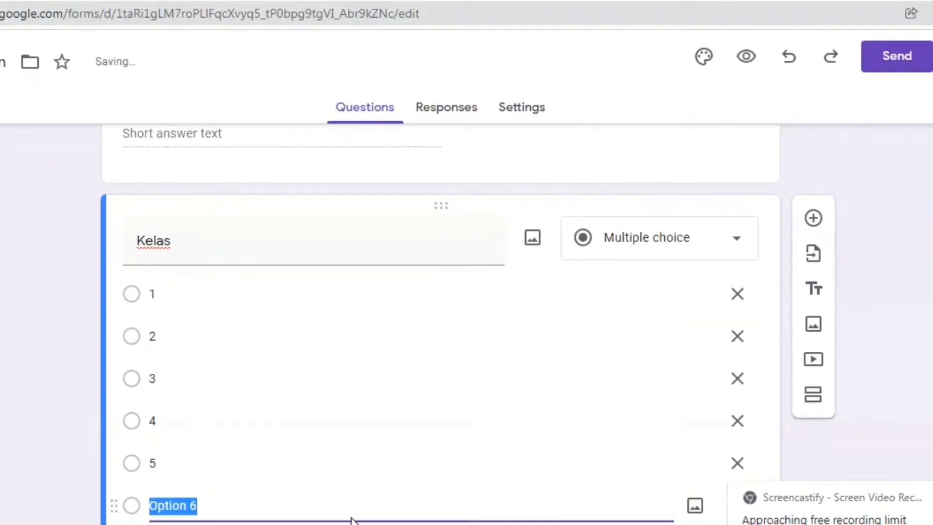
click(192, 506)
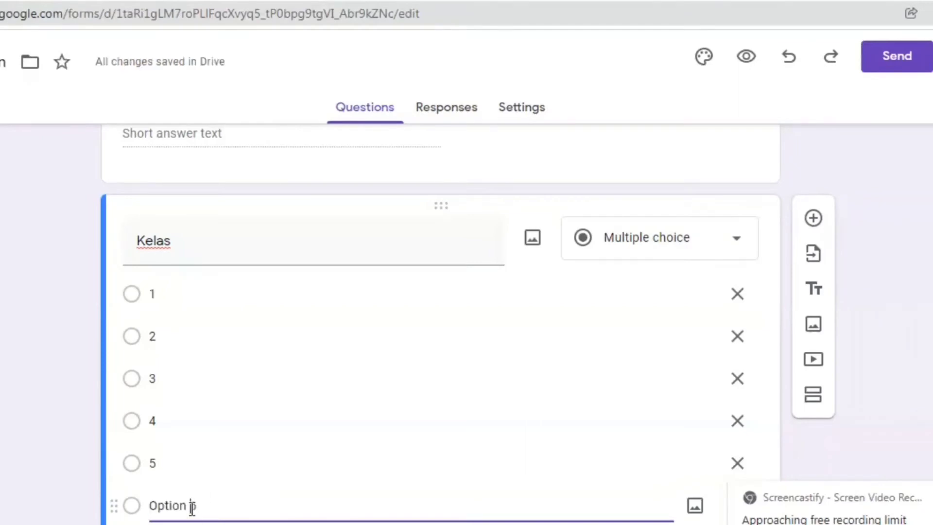
key(BackSpace)
key(BackSpace)
key(BackSpace)
key(BackSpace)
key(BackSpace)
key(BackSpace)
key(BackSpace)
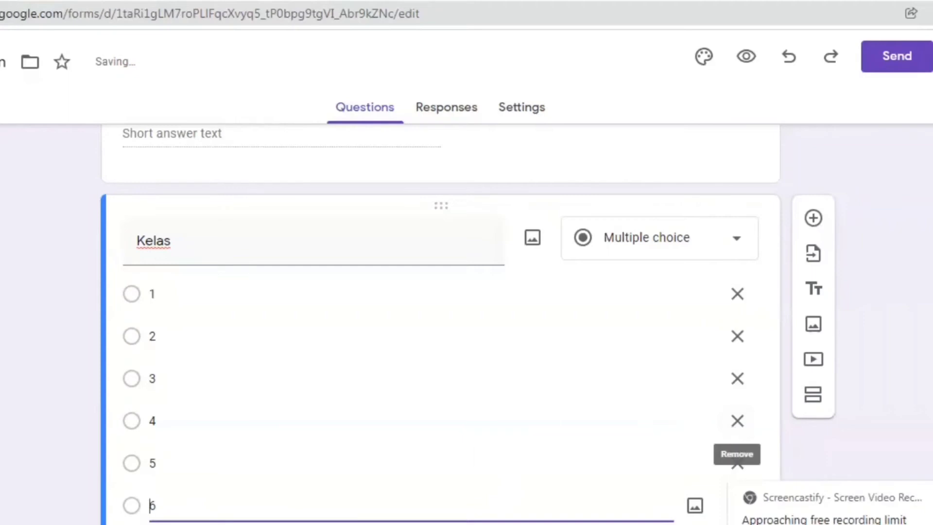
Duplicate the "Kelas" question, retitle the copy "Mata Pelajaran" and change its type to Checkboxes
scroll(823, 376, down, 2)
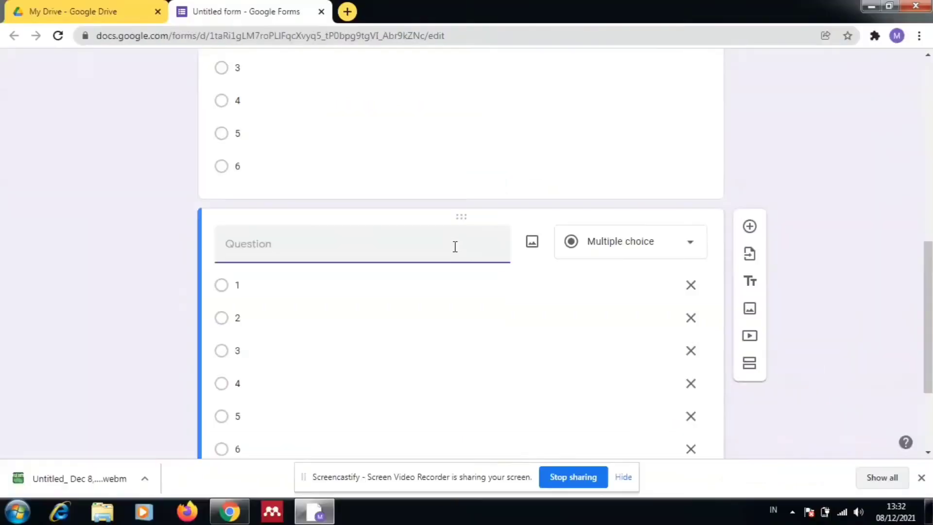
text(Mata Pelajaran)
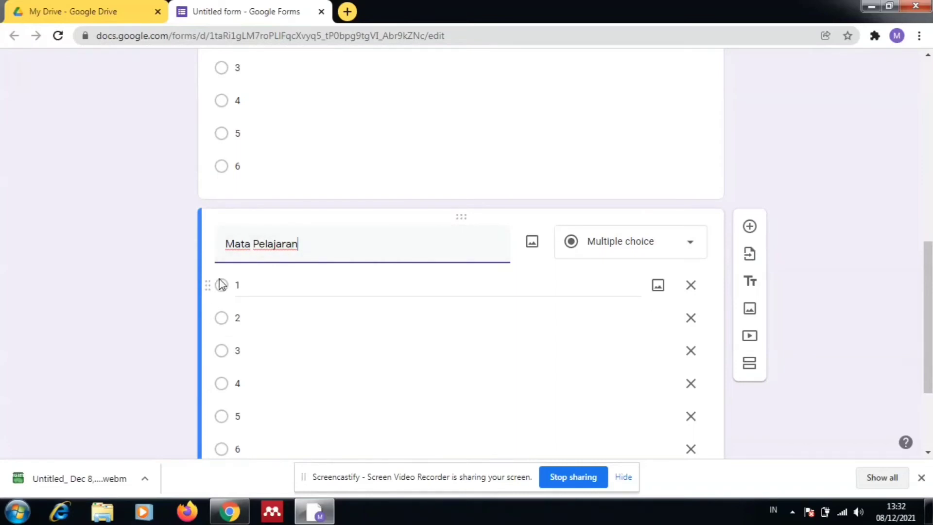
click(691, 243)
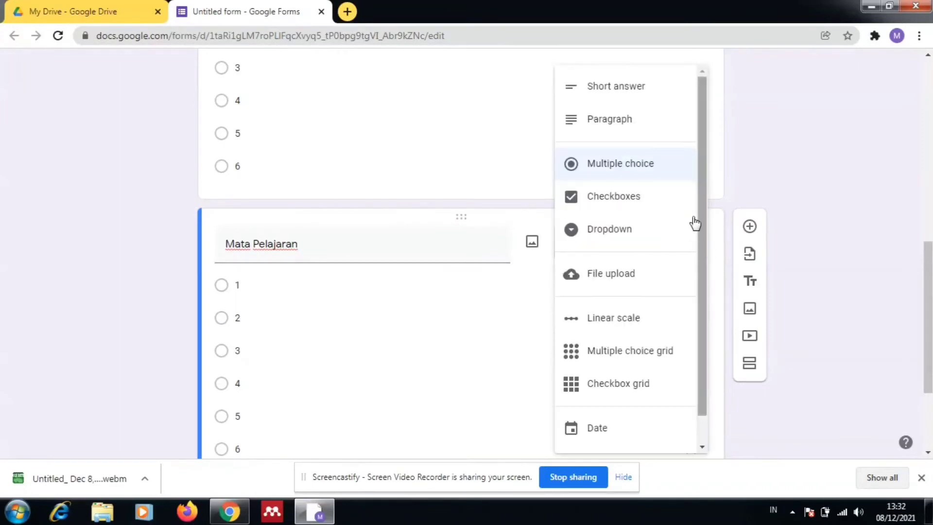
click(633, 204)
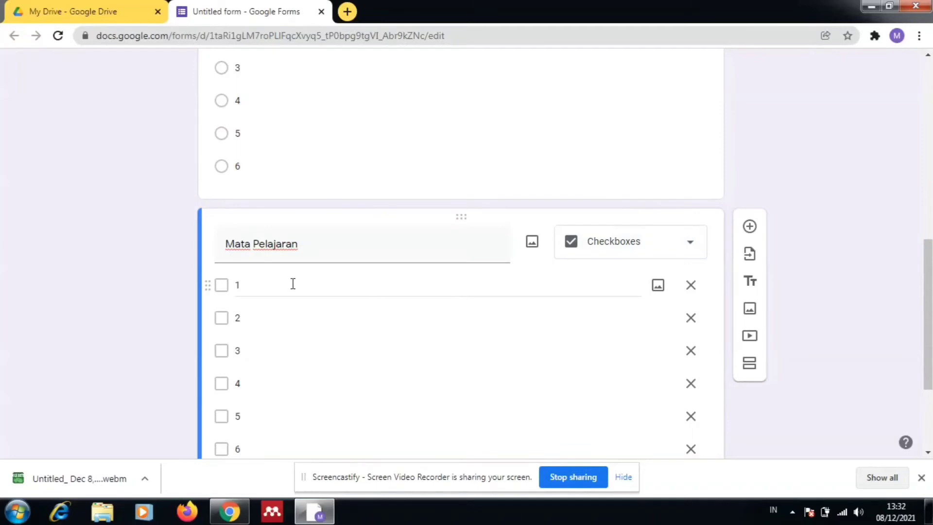
Remove the copied answer options 1 to 5 from the "Mata Pelajaran" question
click(692, 286)
click(692, 286)
click(692, 288)
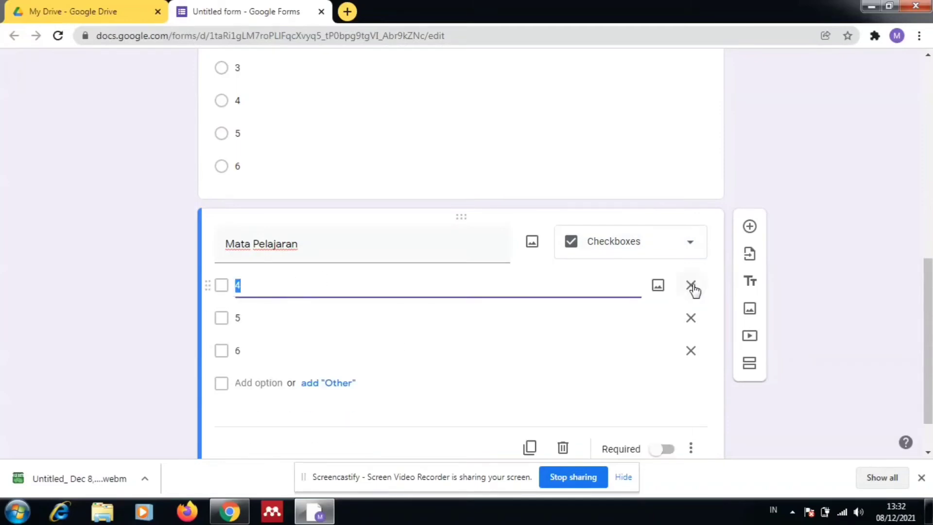
click(692, 288)
click(692, 288)
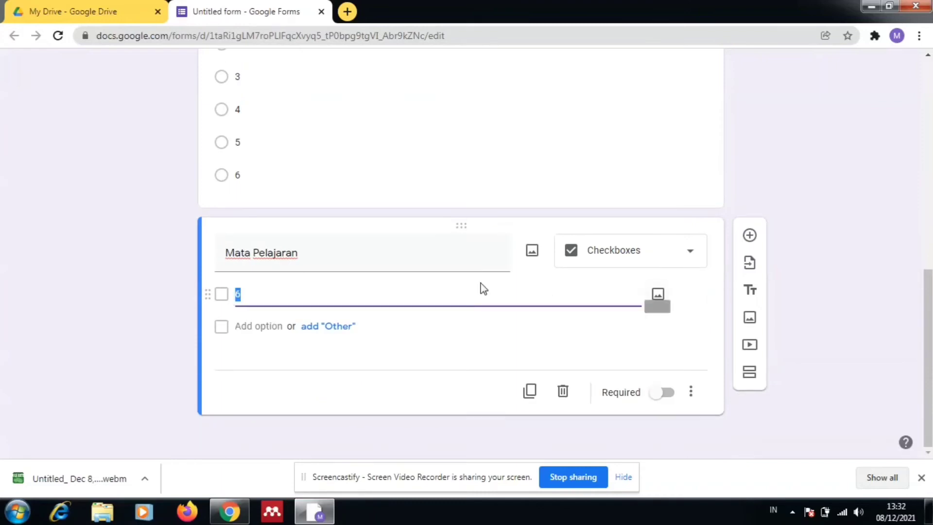
Replace the remaining "Mata Pelajaran" option with "Bahasa Inggris" and add "Bahasa Indonesia" as the second option
key(BackSpace)
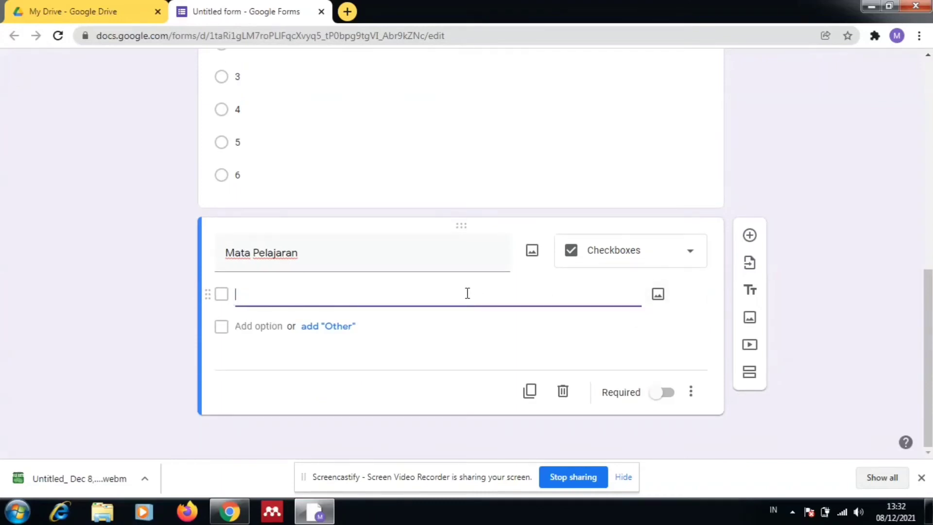
text(Bahasa Inggris)
key(Return)
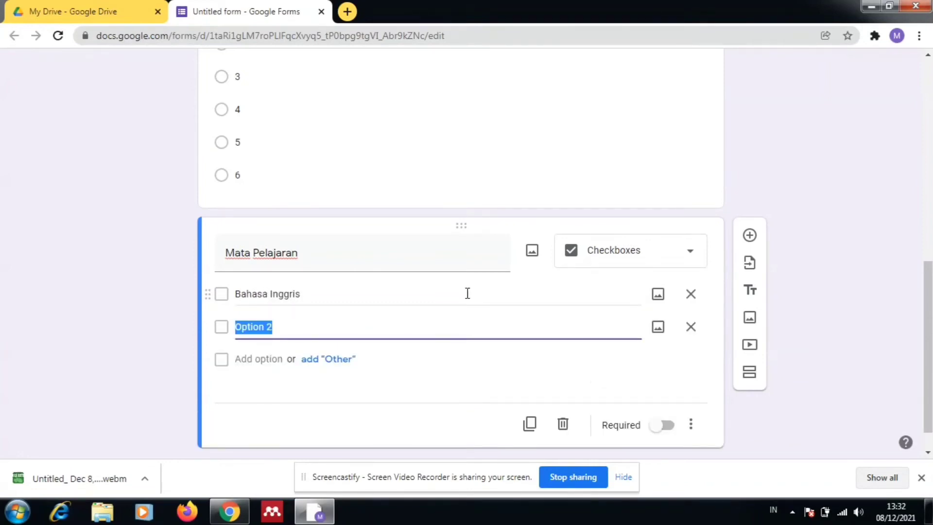
key(BackSpace)
text(Baha)
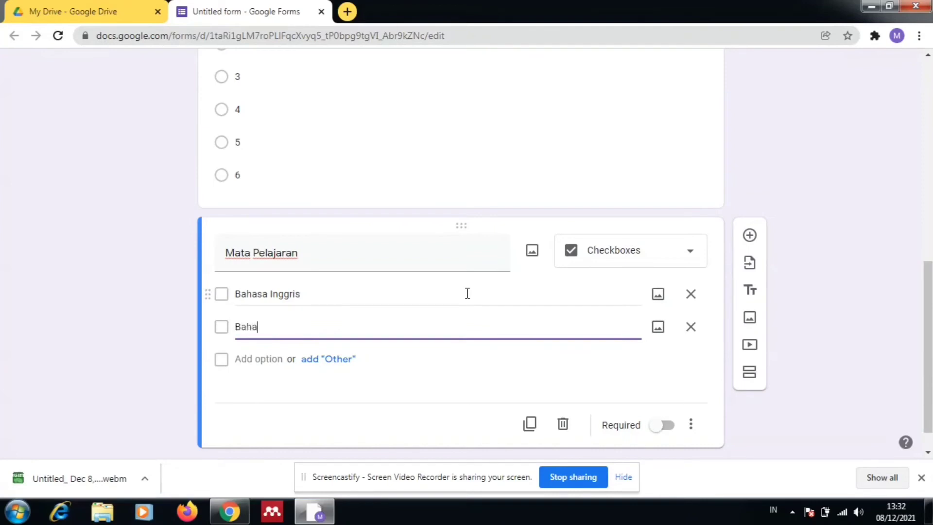
text(sa Indonesia)
key(Return)
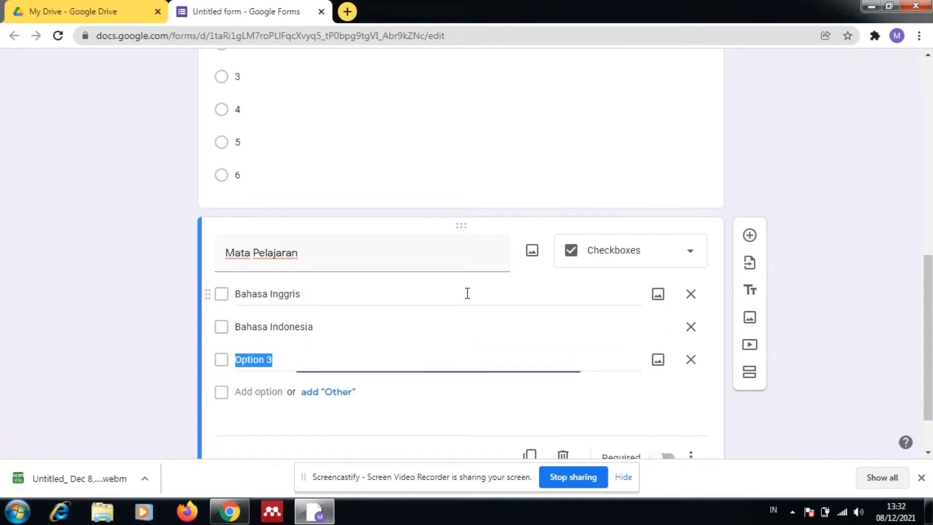
Add the options "Matematika", "IPA" and "IPS" to the "Mata Pelajaran" question
key(BackSpace)
text(M)
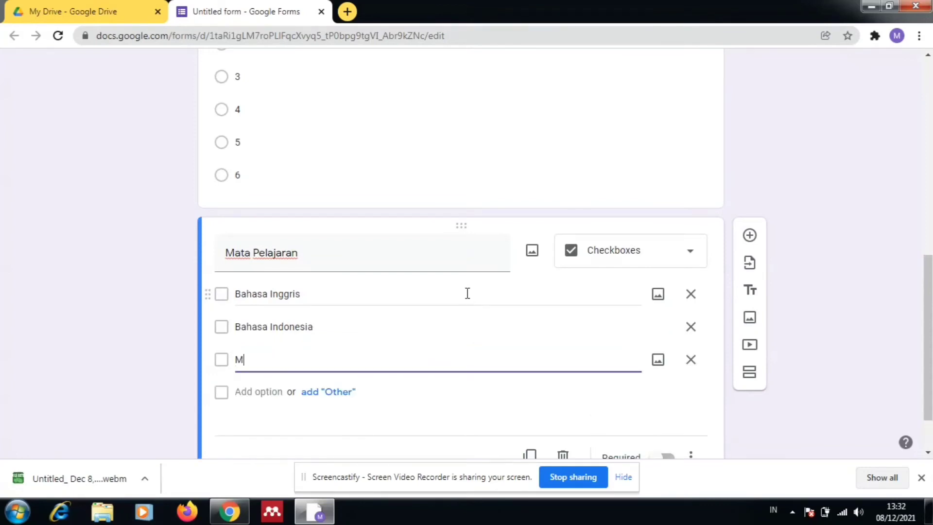
text(atematika)
key(Return)
key(BackSpace)
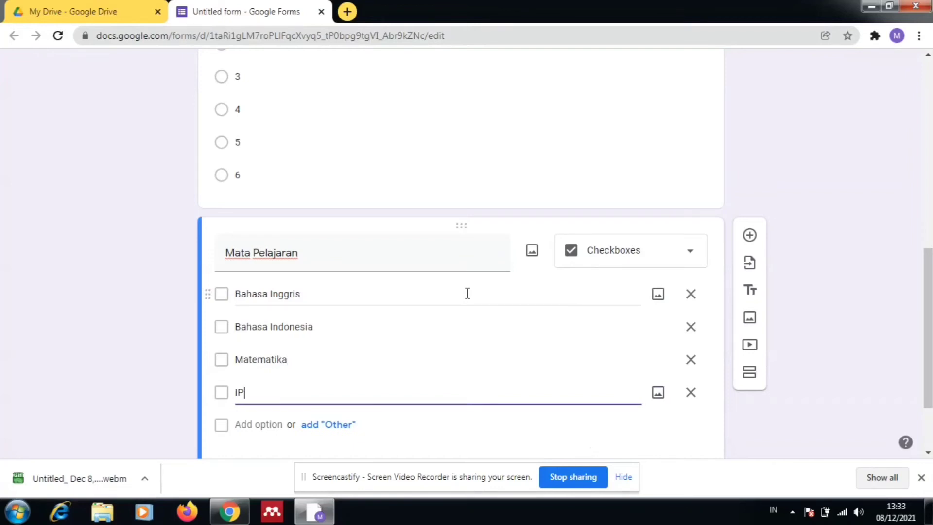
text(IPA)
key(Return)
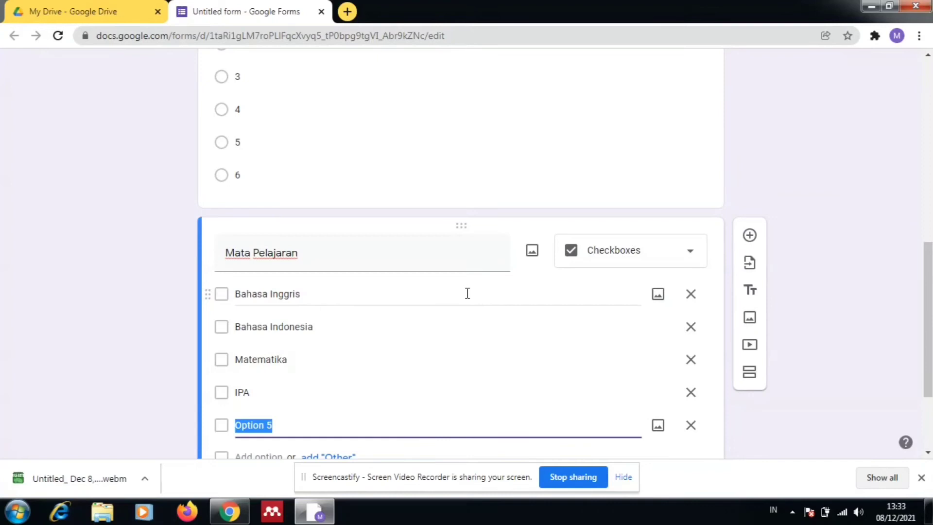
key(BackSpace)
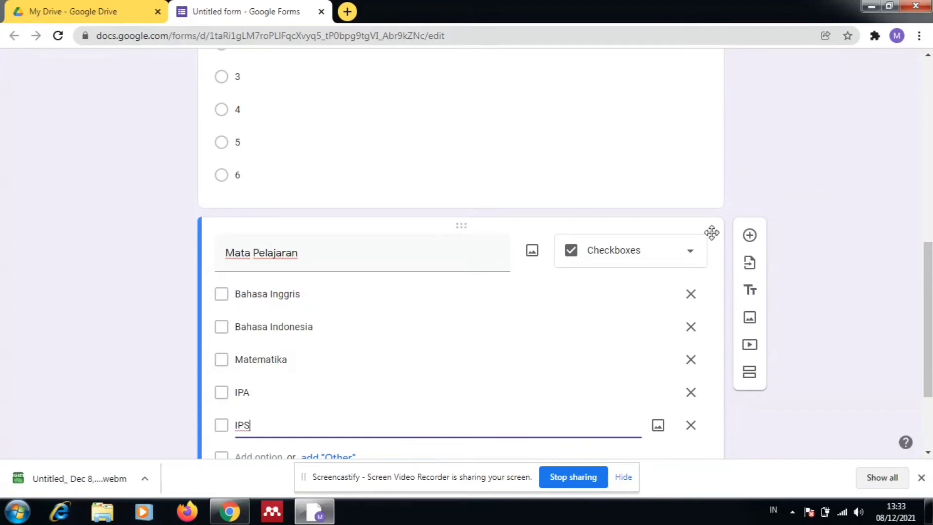
Make the "Mata Pelajaran" question required, check its extra options, and switch the requirement off again
scroll(931, 381, down, 3)
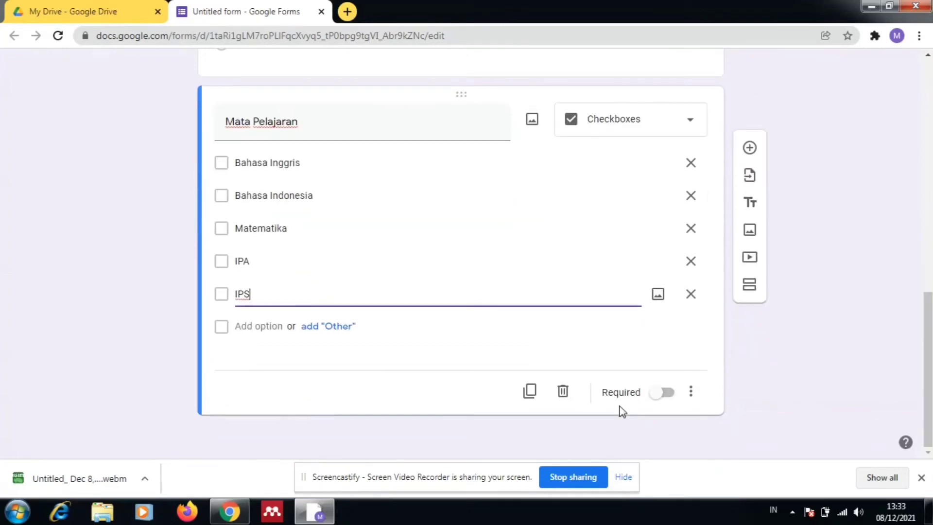
click(660, 393)
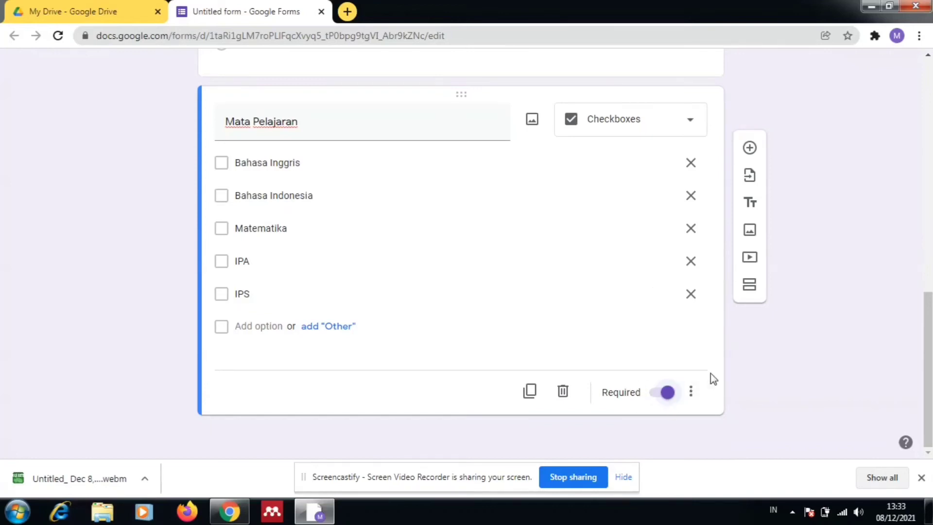
click(692, 392)
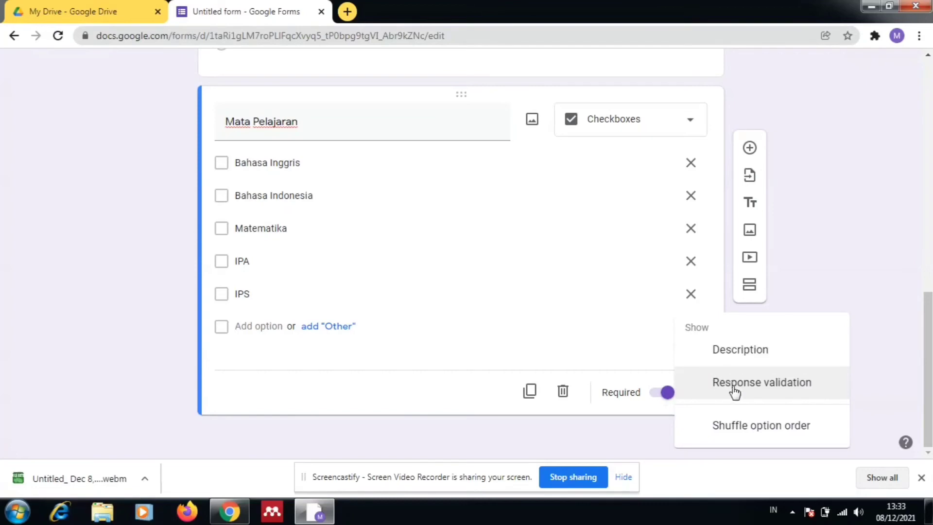
click(654, 423)
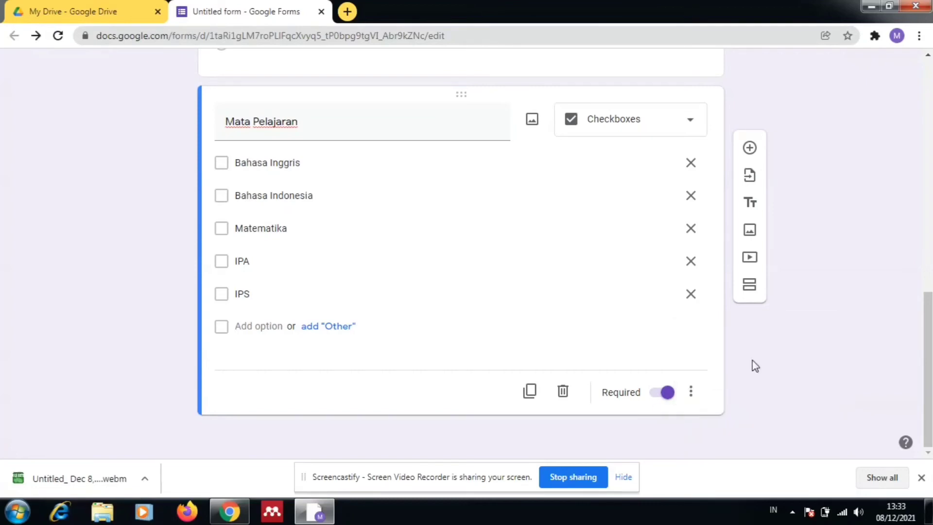
scroll(928, 324, up, 2)
scroll(929, 325, down, 2)
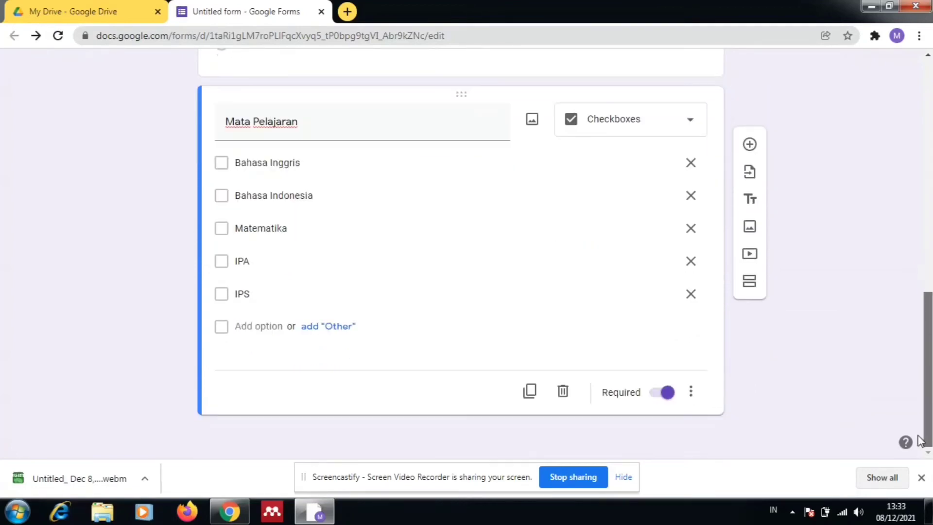
click(669, 393)
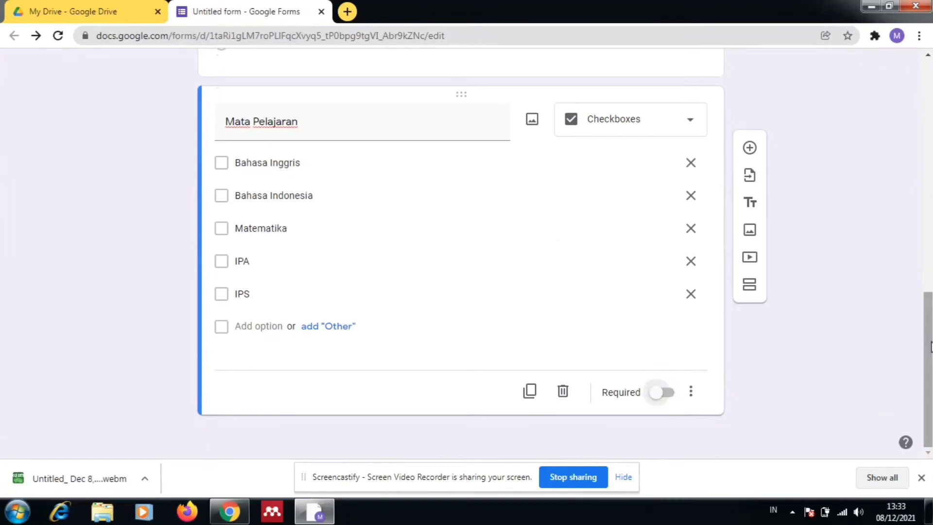
Check the form's responses page and turn on Collect email addresses in the form's response settings
drag(928, 347, 900, 88)
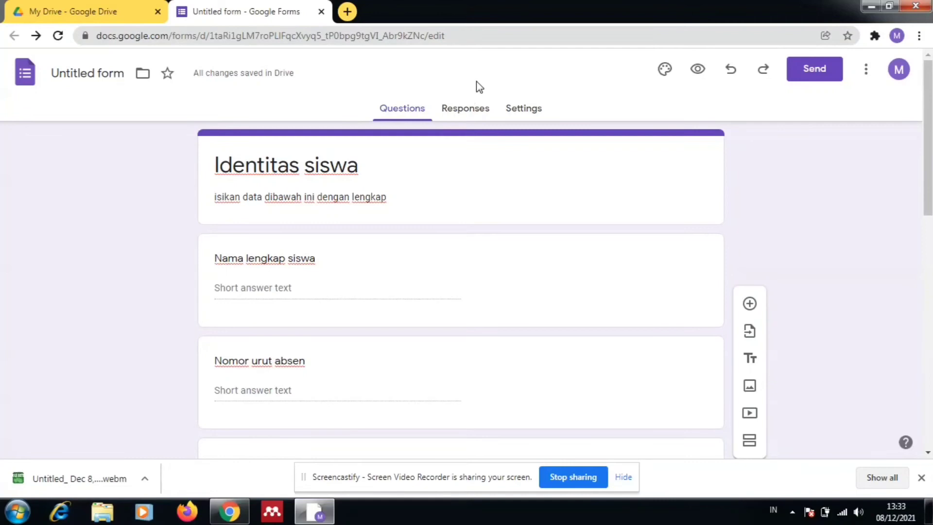
click(468, 115)
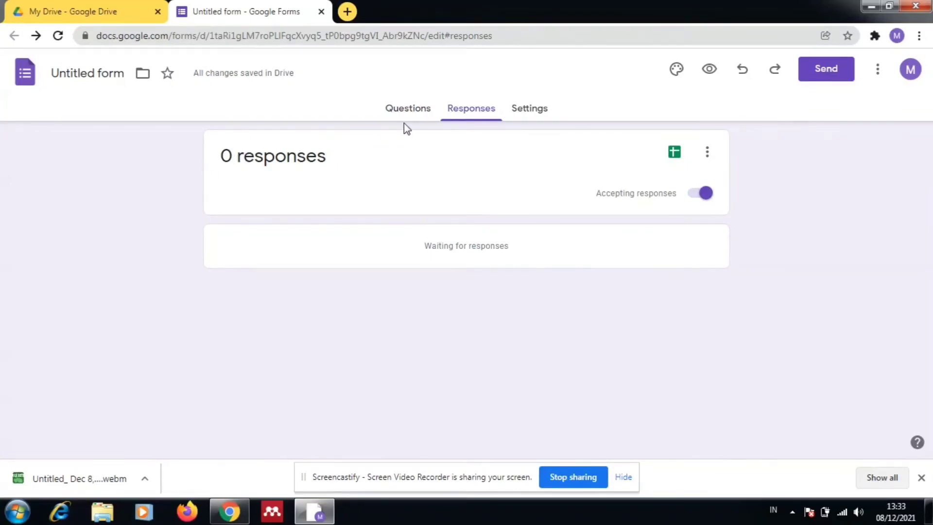
click(534, 118)
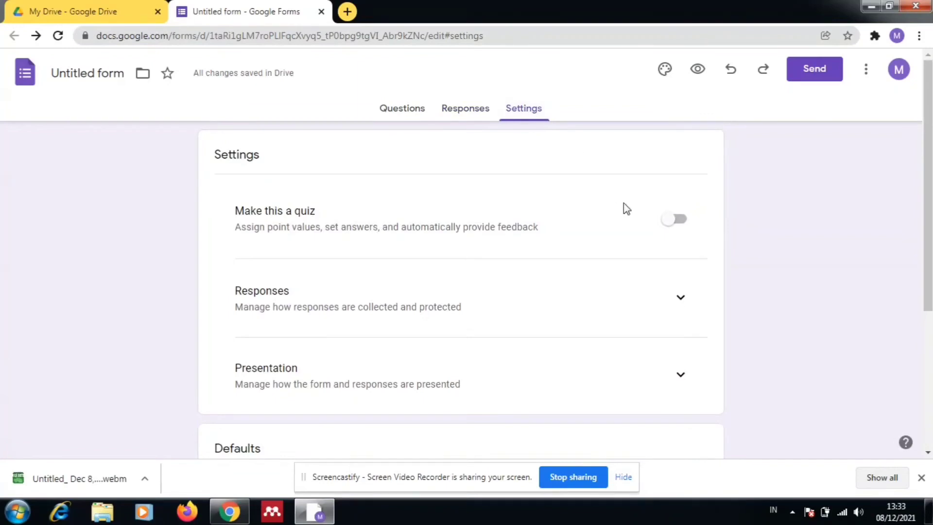
click(681, 298)
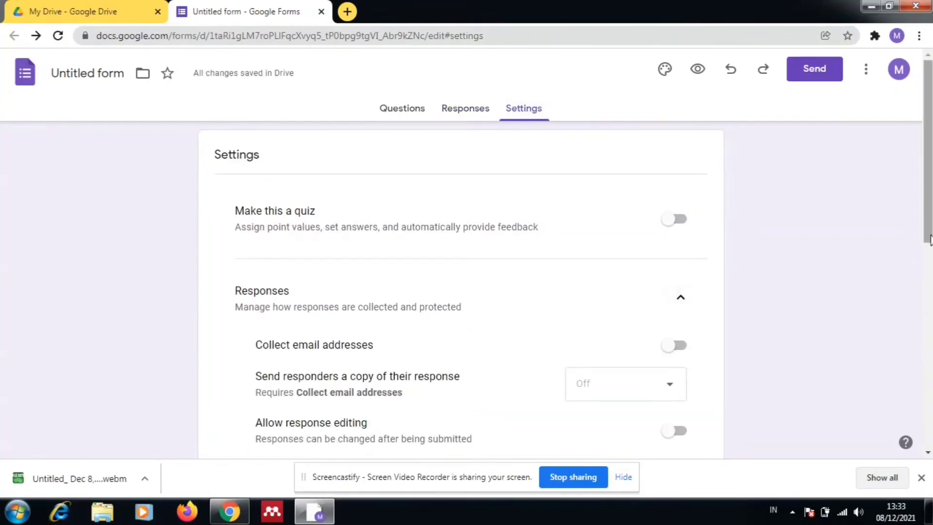
scroll(824, 310, down, 1)
scroll(733, 273, down, 2)
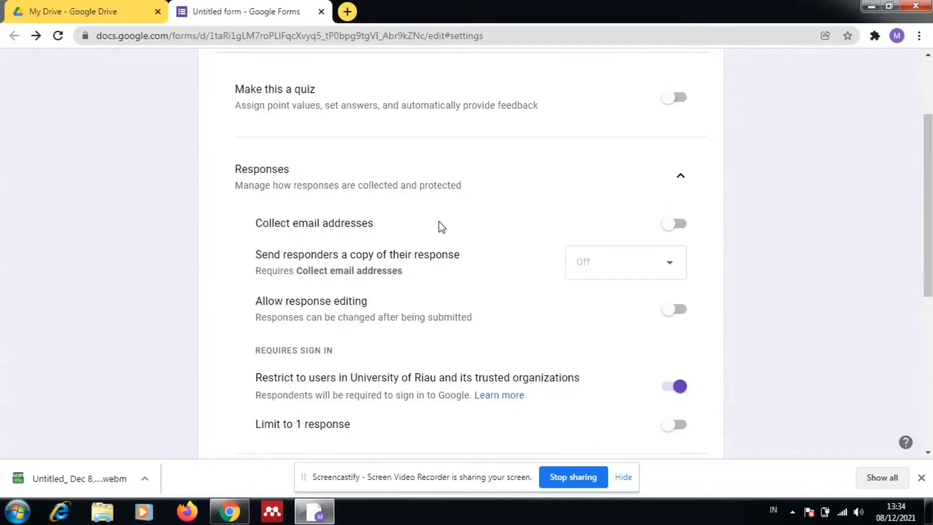
click(669, 228)
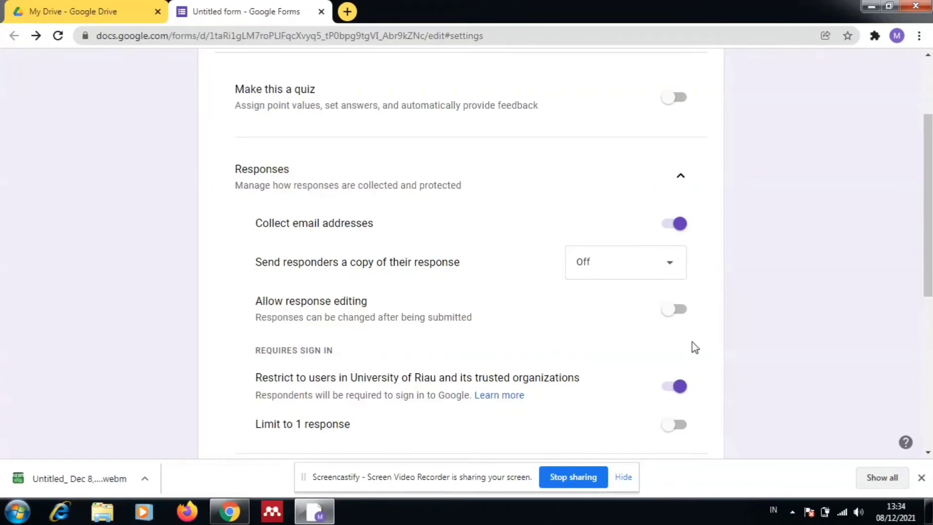
Examine the form's settings for response copies, response editing, sign-in restriction and response limit
scroll(929, 272, down, 2)
drag(926, 294, 923, 105)
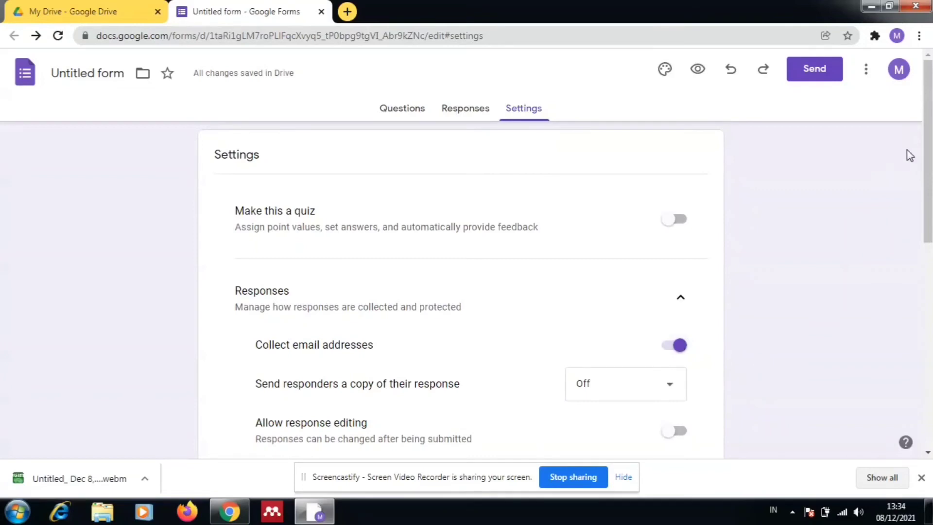
scroll(928, 243, down, 2)
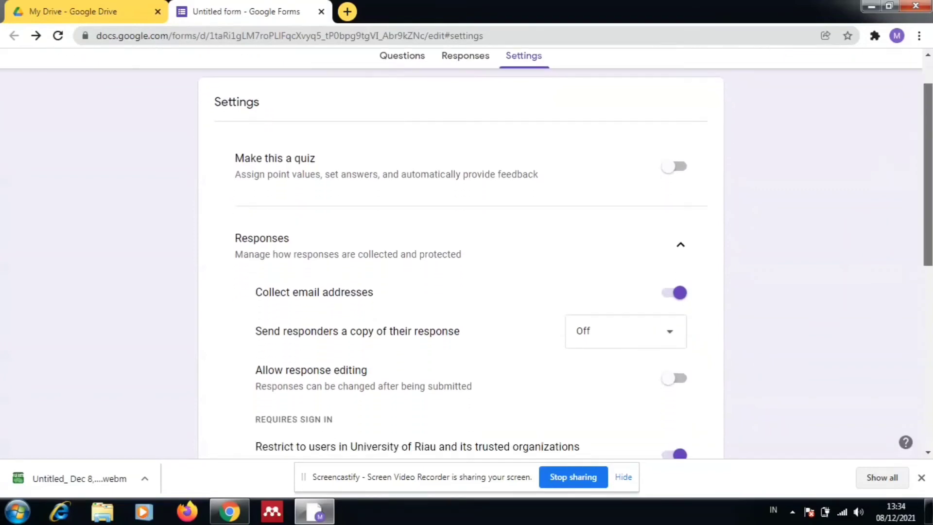
scroll(927, 243, down, 3)
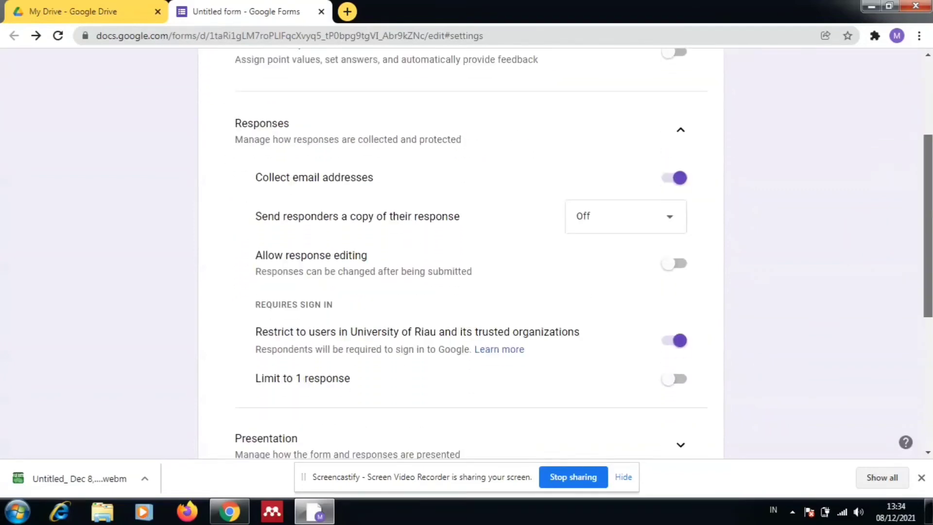
scroll(927, 243, up, 1)
scroll(928, 243, down, 1)
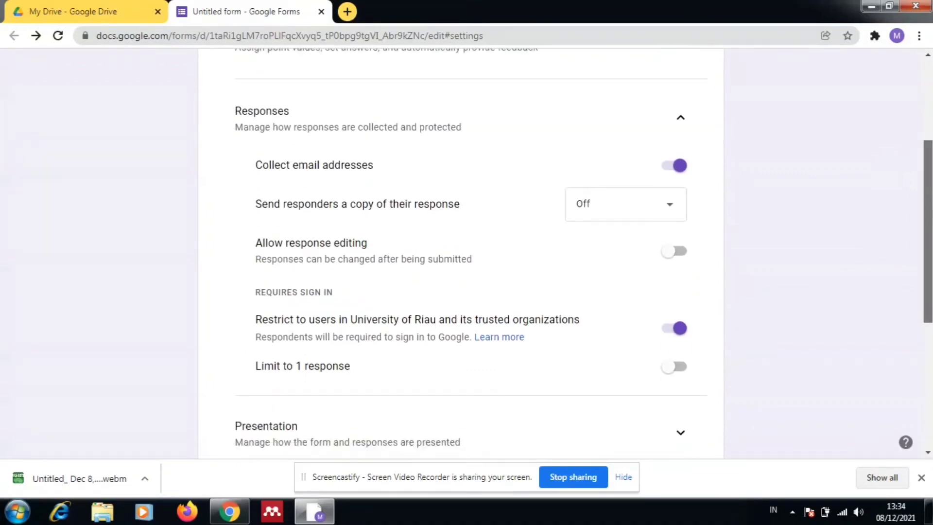
Look over the remaining Presentation and Defaults settings and the responses page, and return to the form's questions
scroll(931, 275, down, 3)
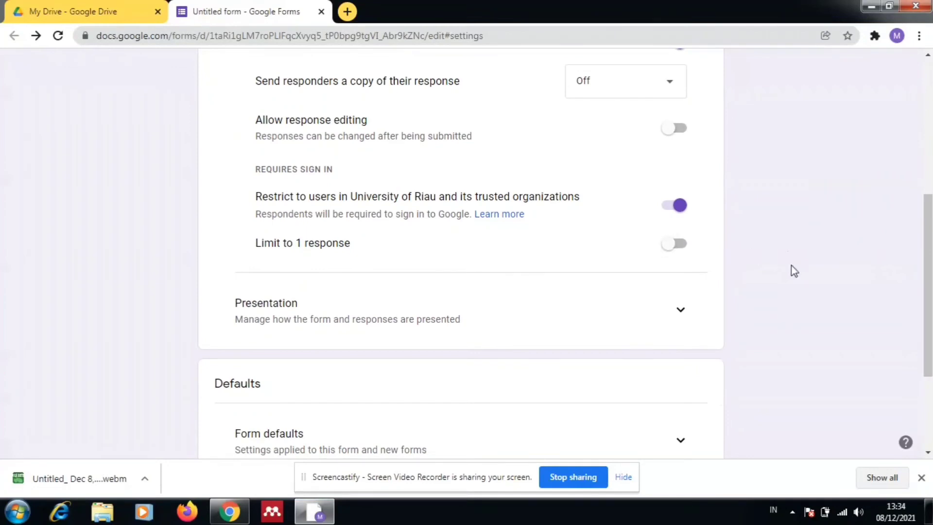
drag(930, 283, 931, 307)
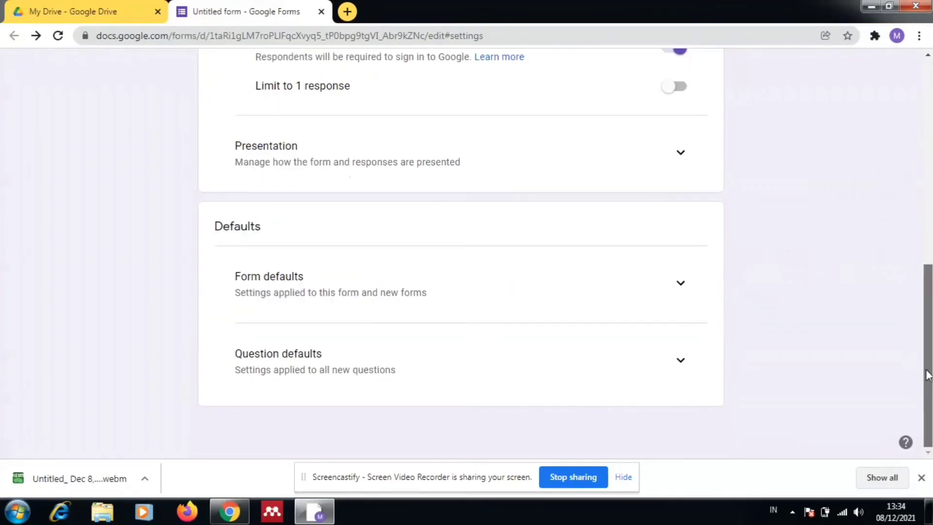
scroll(886, 225, up, 10)
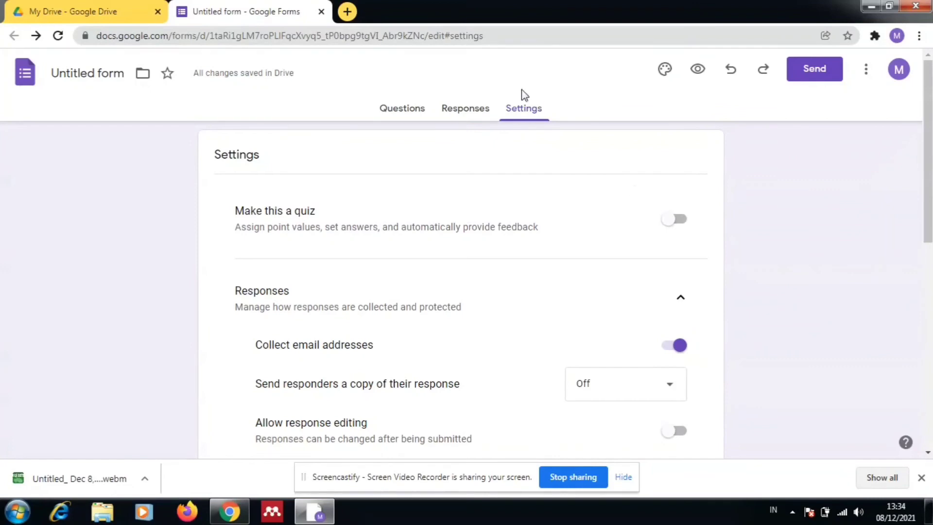
click(480, 110)
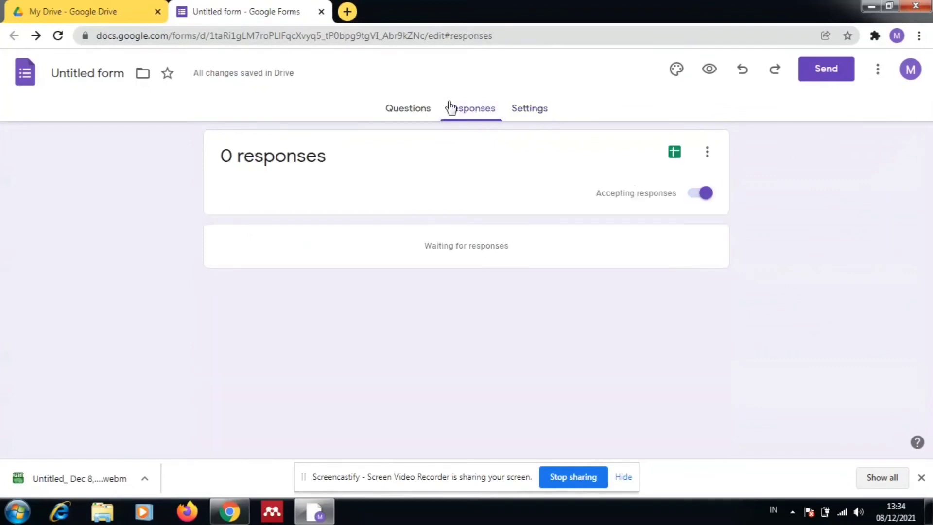
click(411, 106)
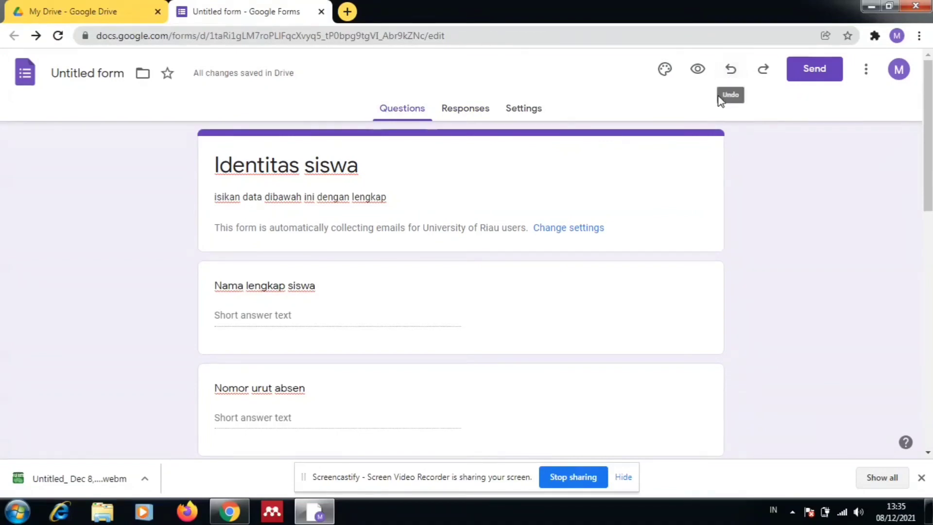
In the form's theme options, try the darkest purple background color and switch to the medium shade #e1d8f1
click(664, 74)
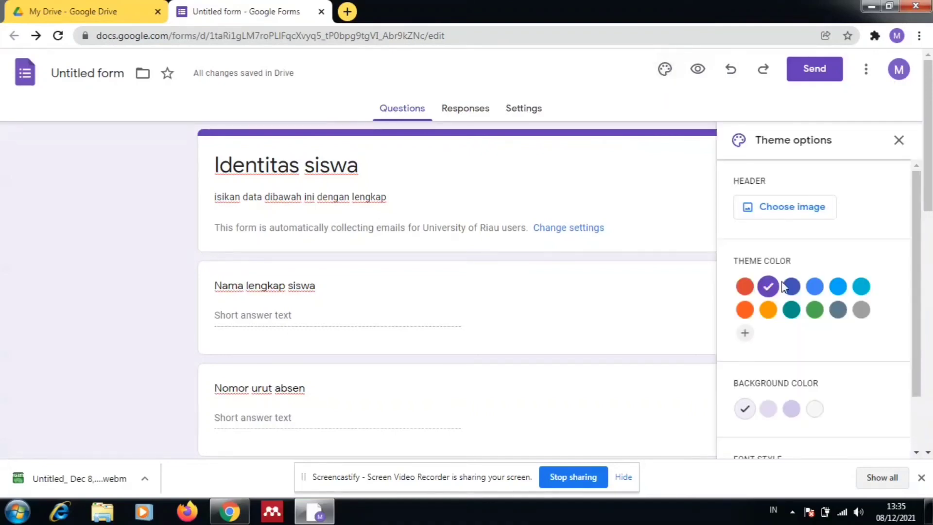
scroll(920, 249, down, 1)
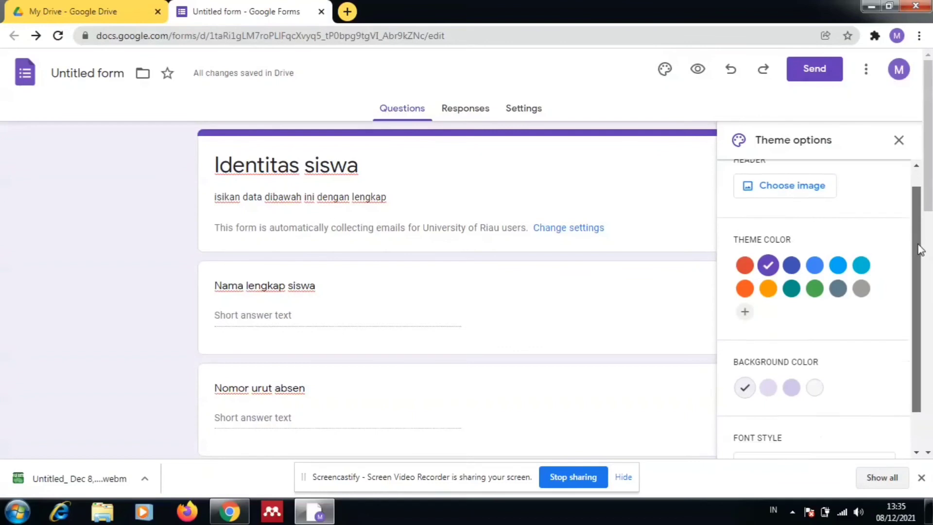
scroll(920, 249, down, 2)
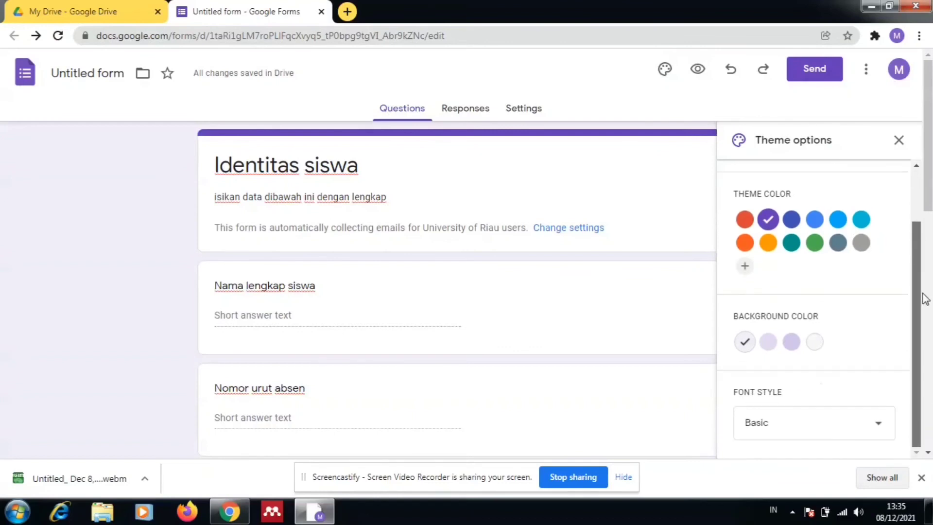
click(793, 343)
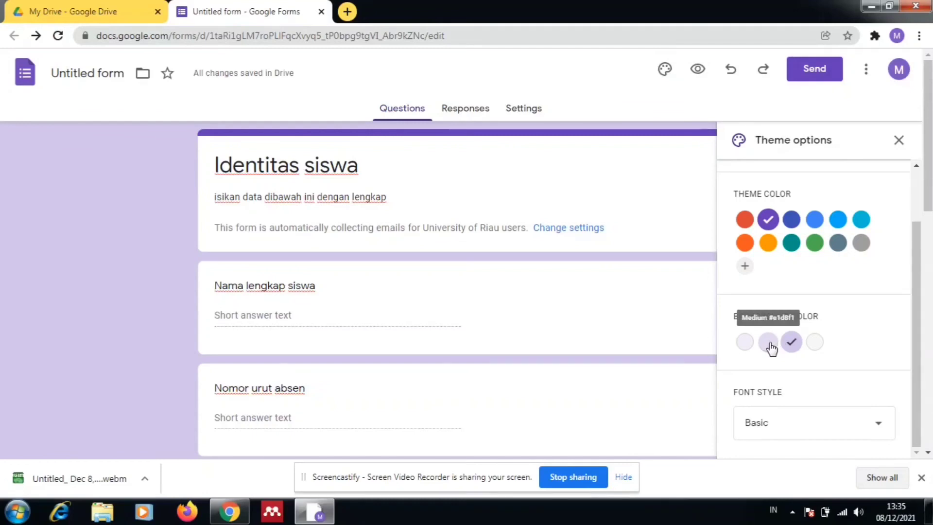
click(770, 345)
Try light blue, cyan, teal and amber theme colors, choose the reddish-orange one, and close the theme options
click(839, 222)
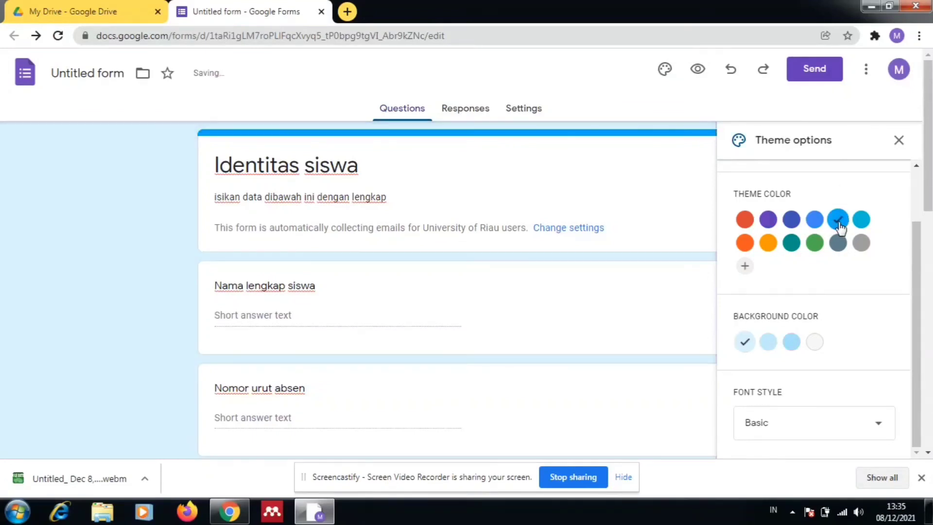
click(860, 224)
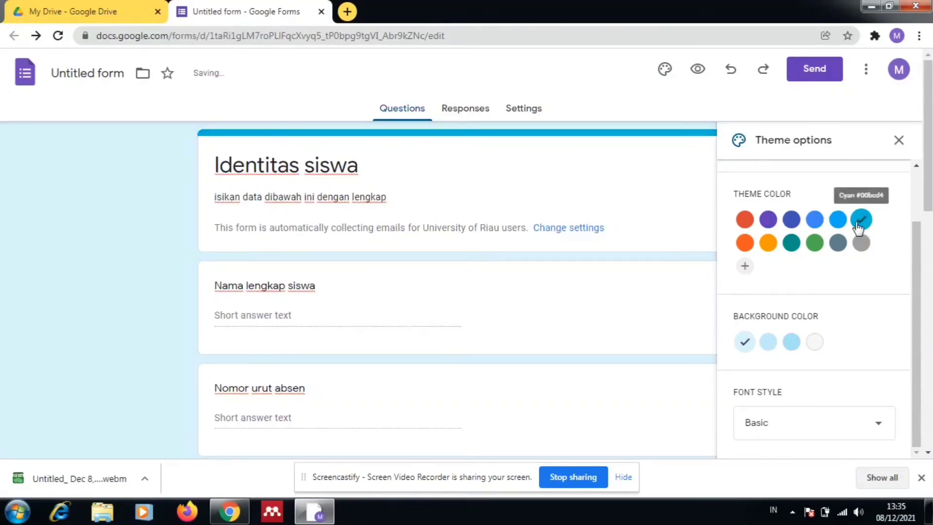
click(792, 243)
click(768, 243)
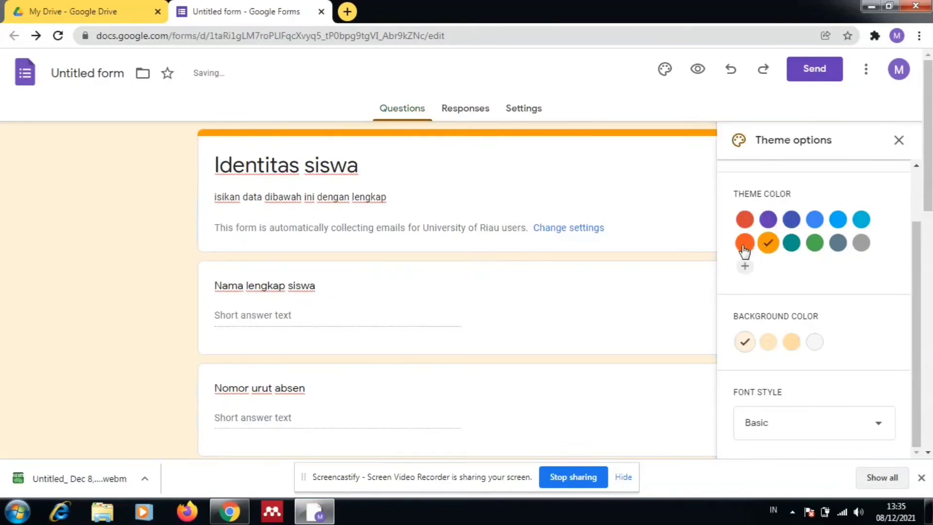
click(745, 246)
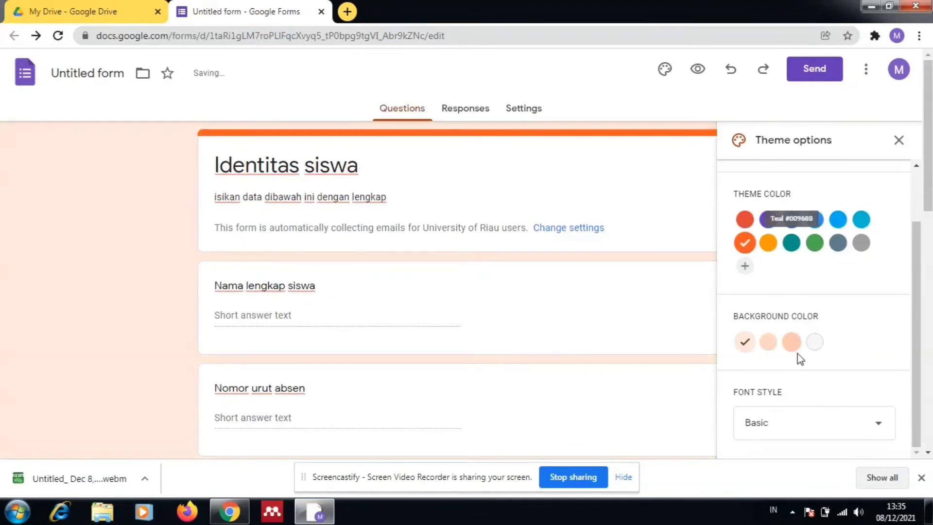
click(900, 143)
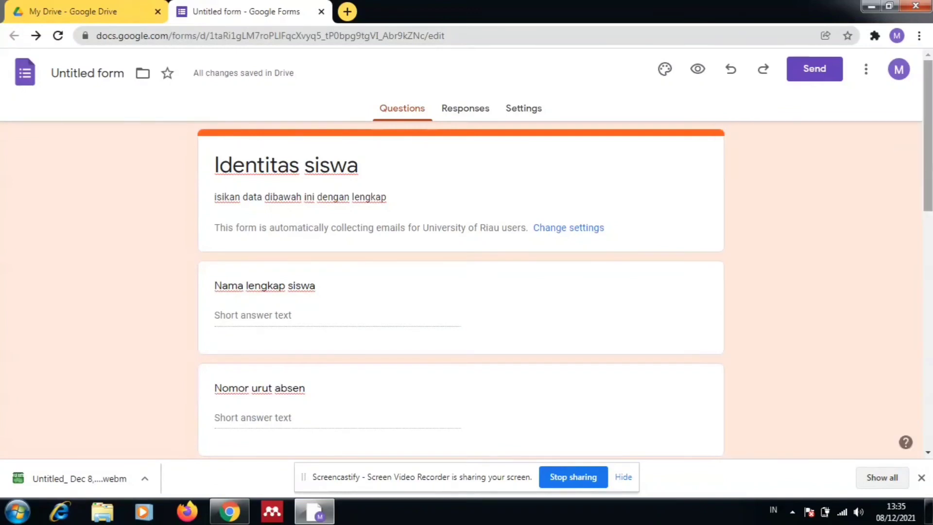
Insert the pink fairies image from the "Just kids" themes as the form's header and close the theme options
click(665, 68)
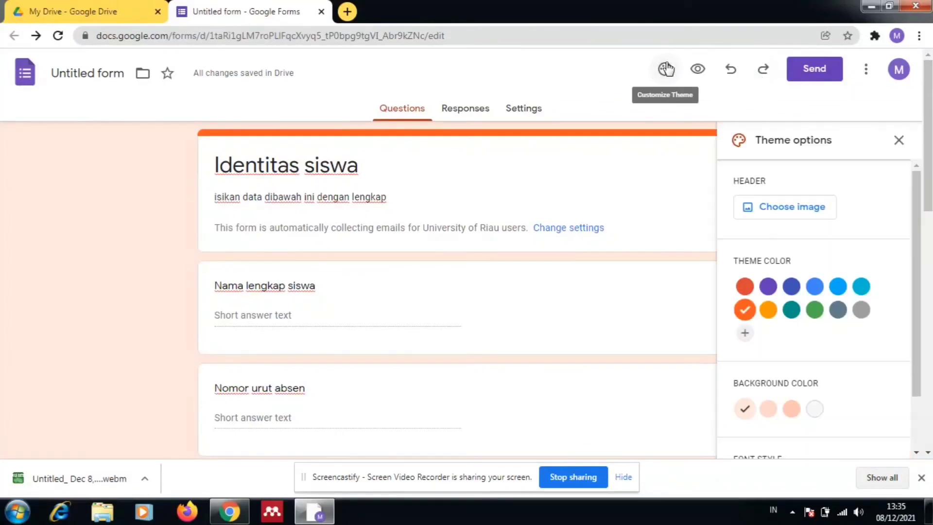
click(780, 209)
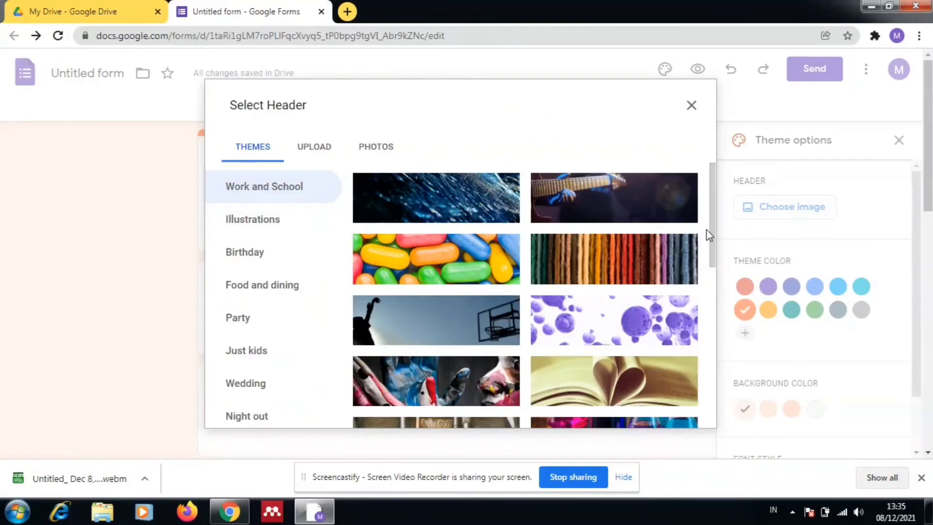
drag(713, 228, 711, 489)
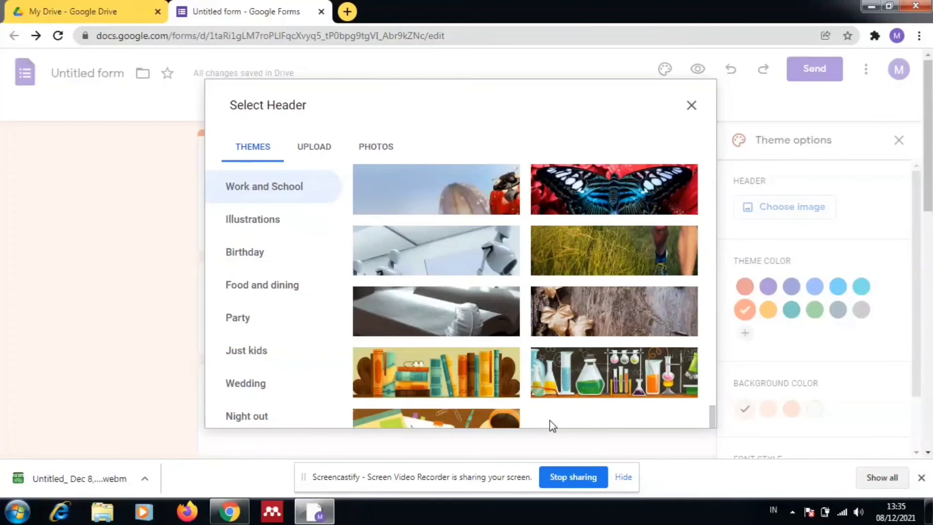
click(293, 351)
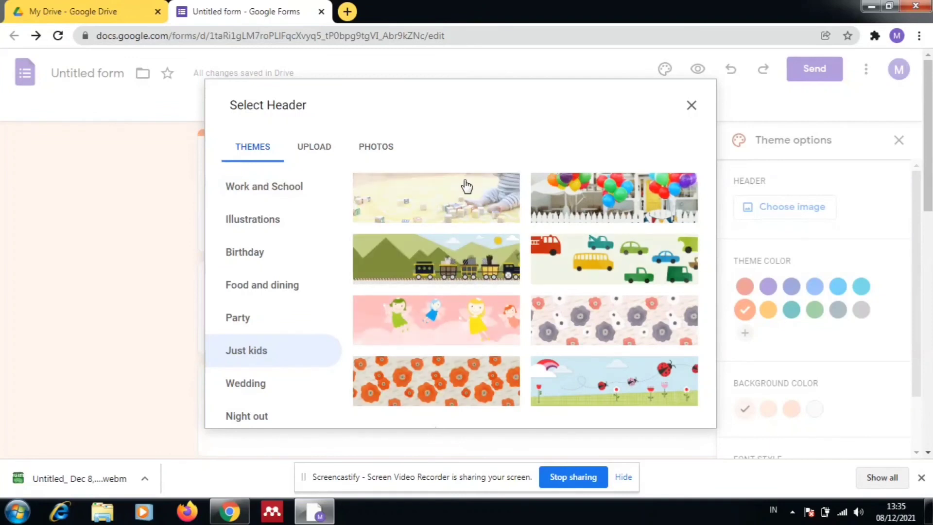
click(452, 320)
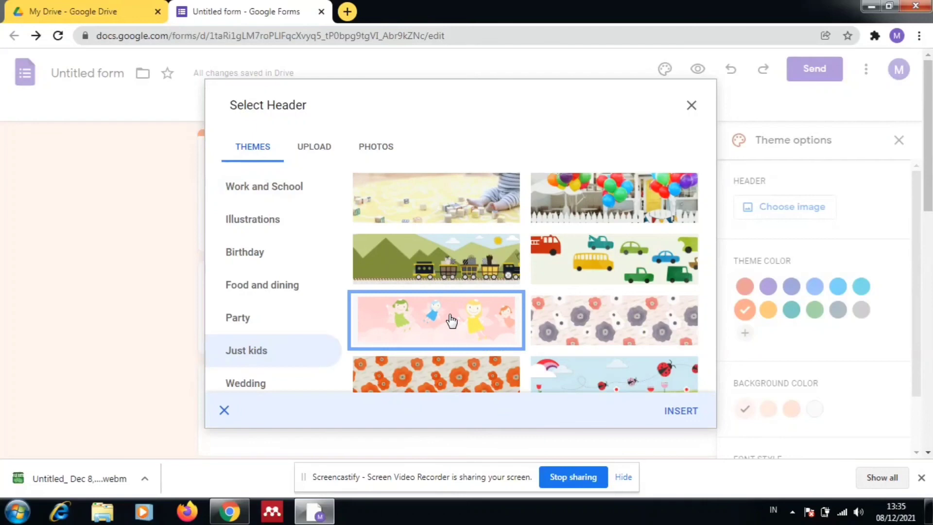
click(681, 413)
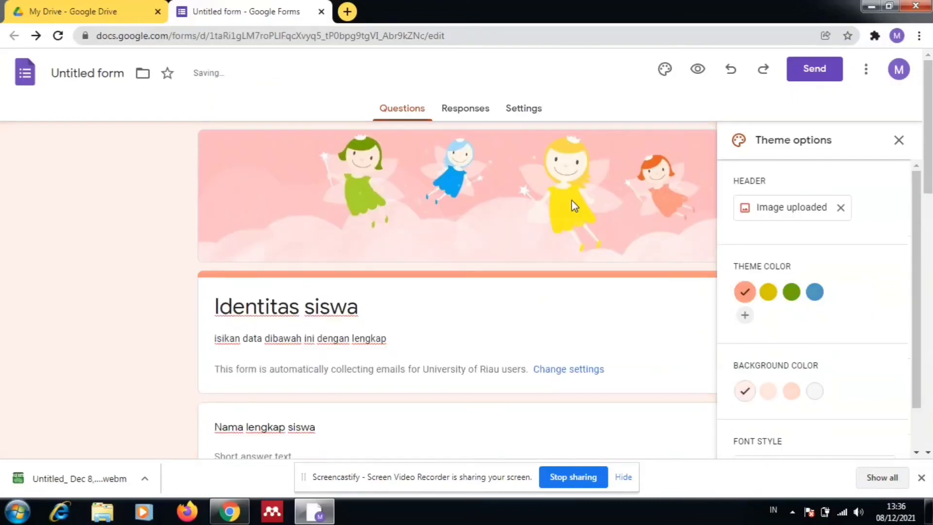
click(899, 141)
drag(928, 175, 910, 102)
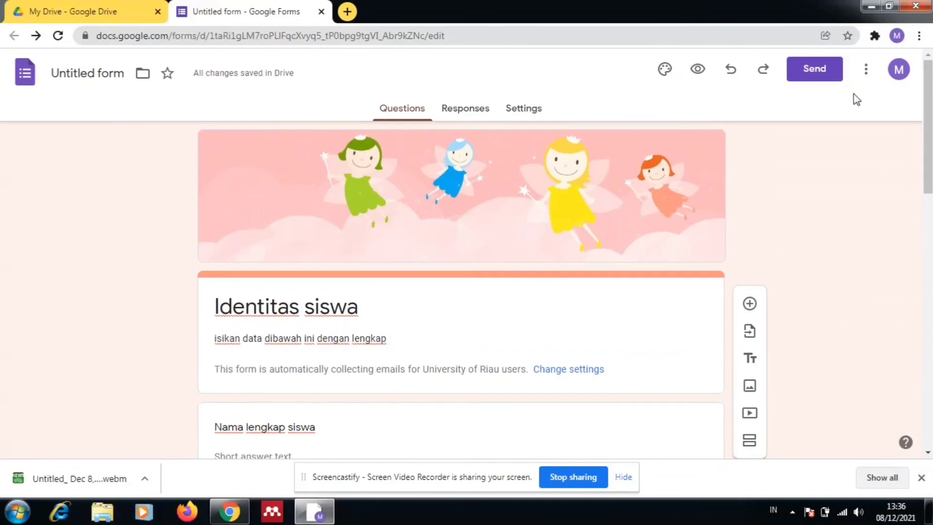
Check the form's email and embed HTML sending options, and copy its full-length sharing link
click(815, 70)
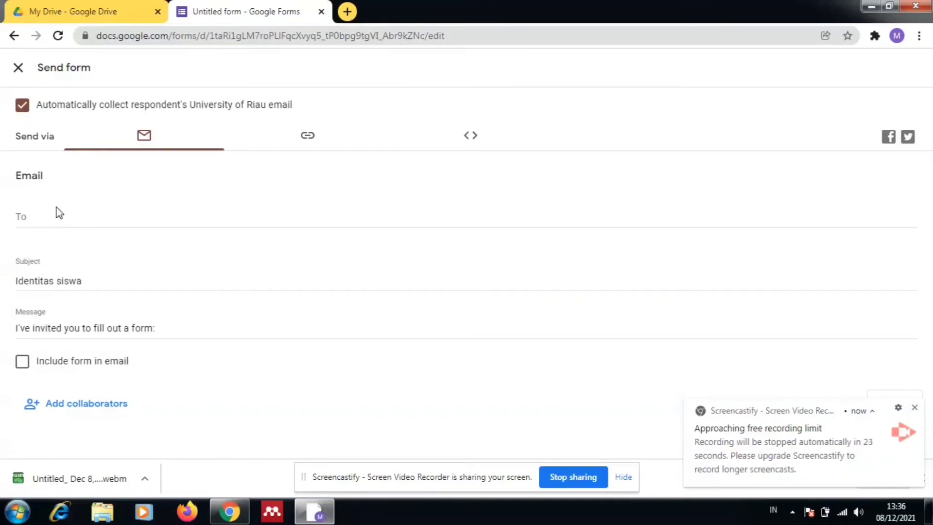
click(305, 136)
click(470, 140)
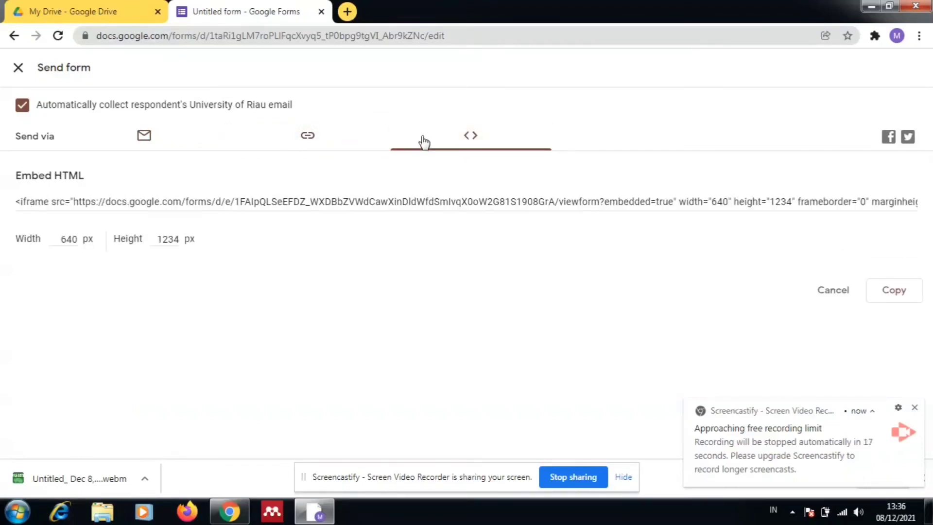
click(320, 144)
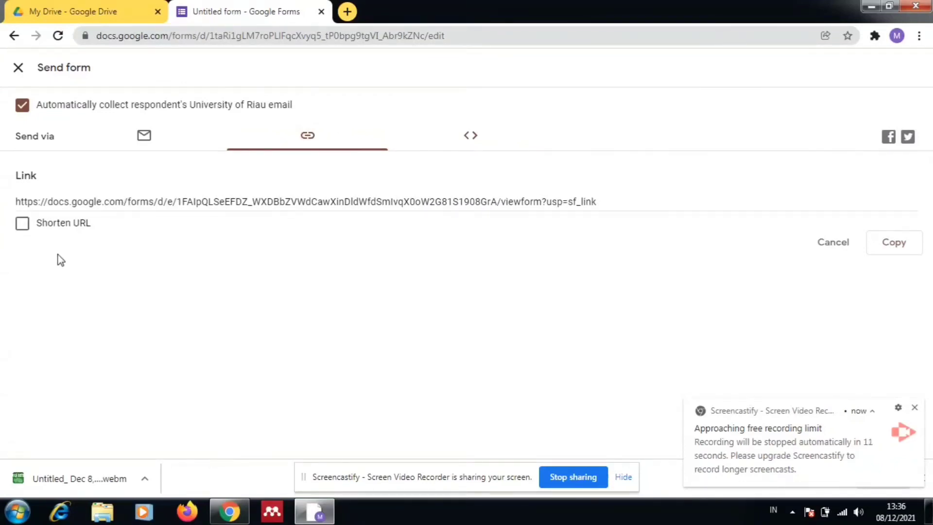
click(886, 248)
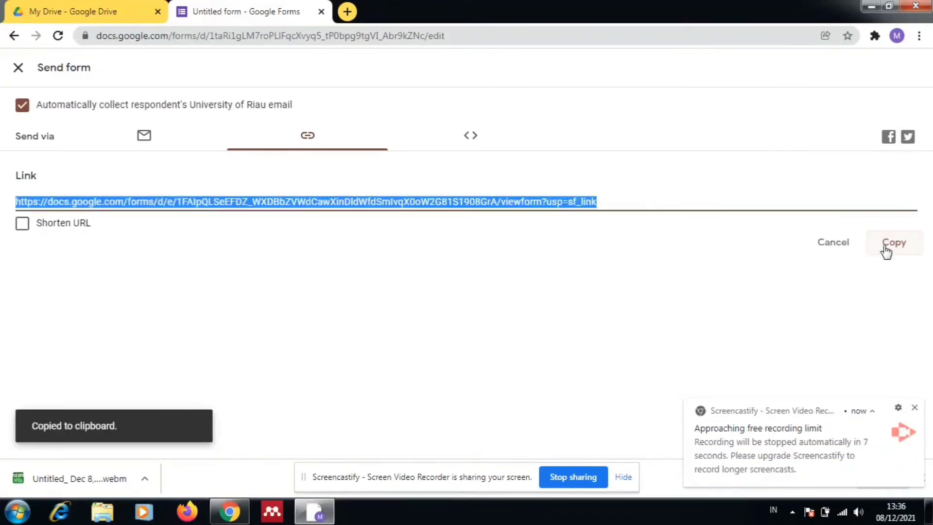